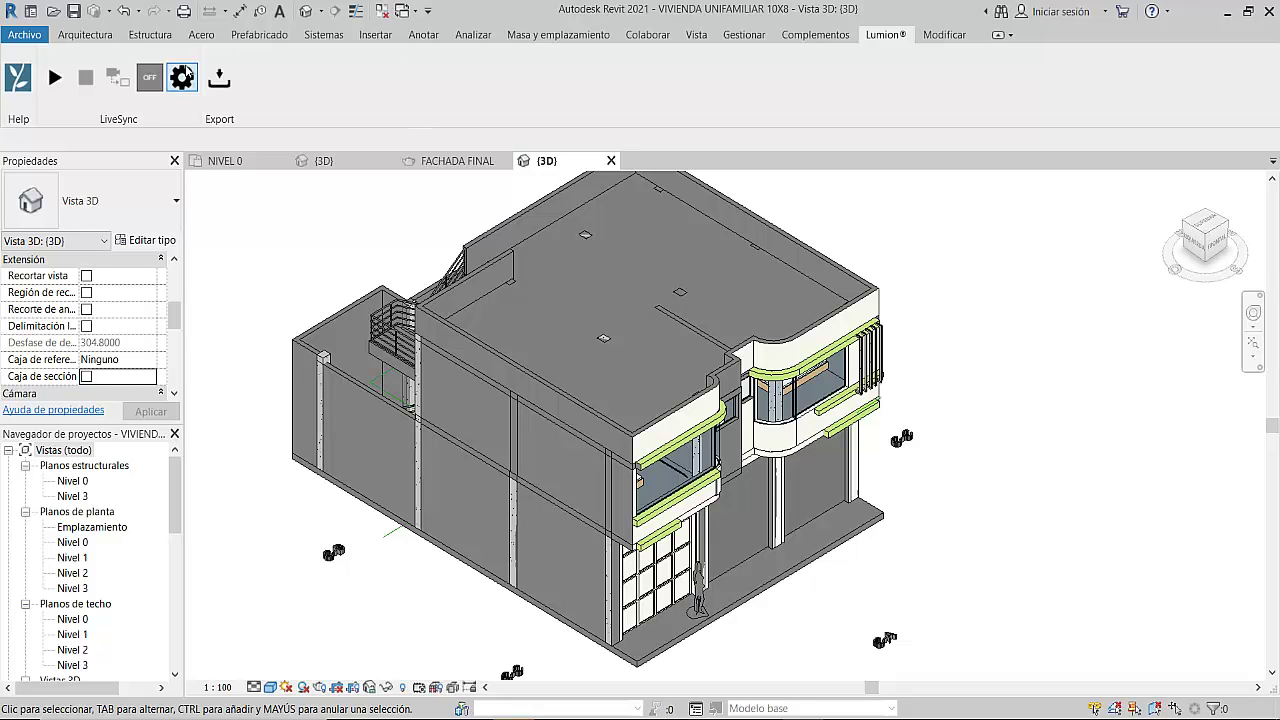
Switch from the Arquitectura ribbon tab to the Lumion® tab to view its LiveSync and Export tools
click(104, 47)
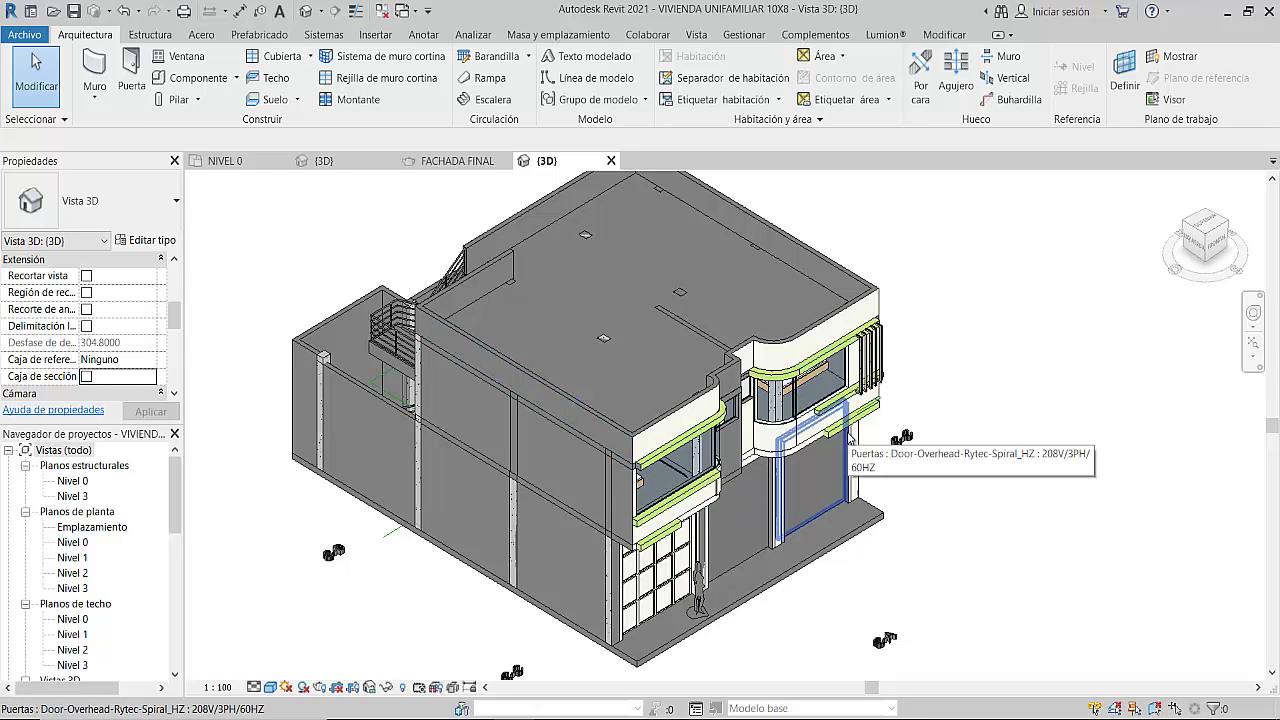
click(892, 38)
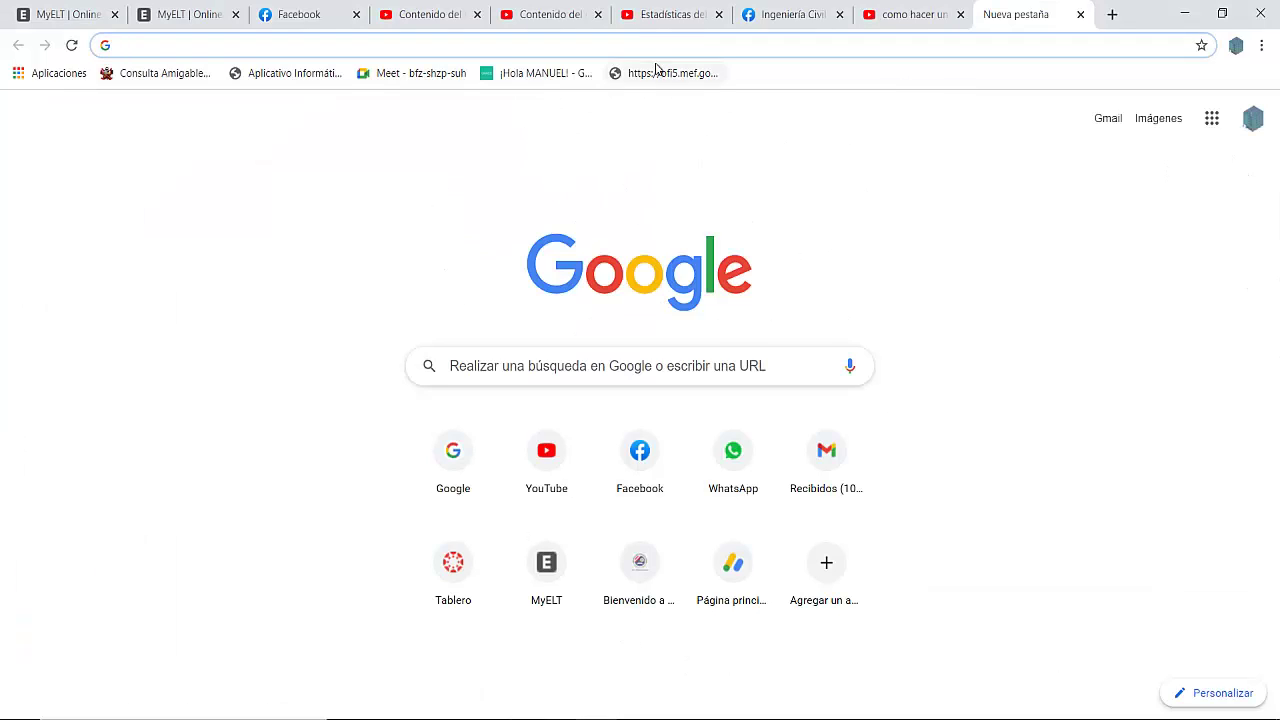
Search Google for 'lumion livesync' and open the lumion.es revit-en-lumion result
click(597, 362)
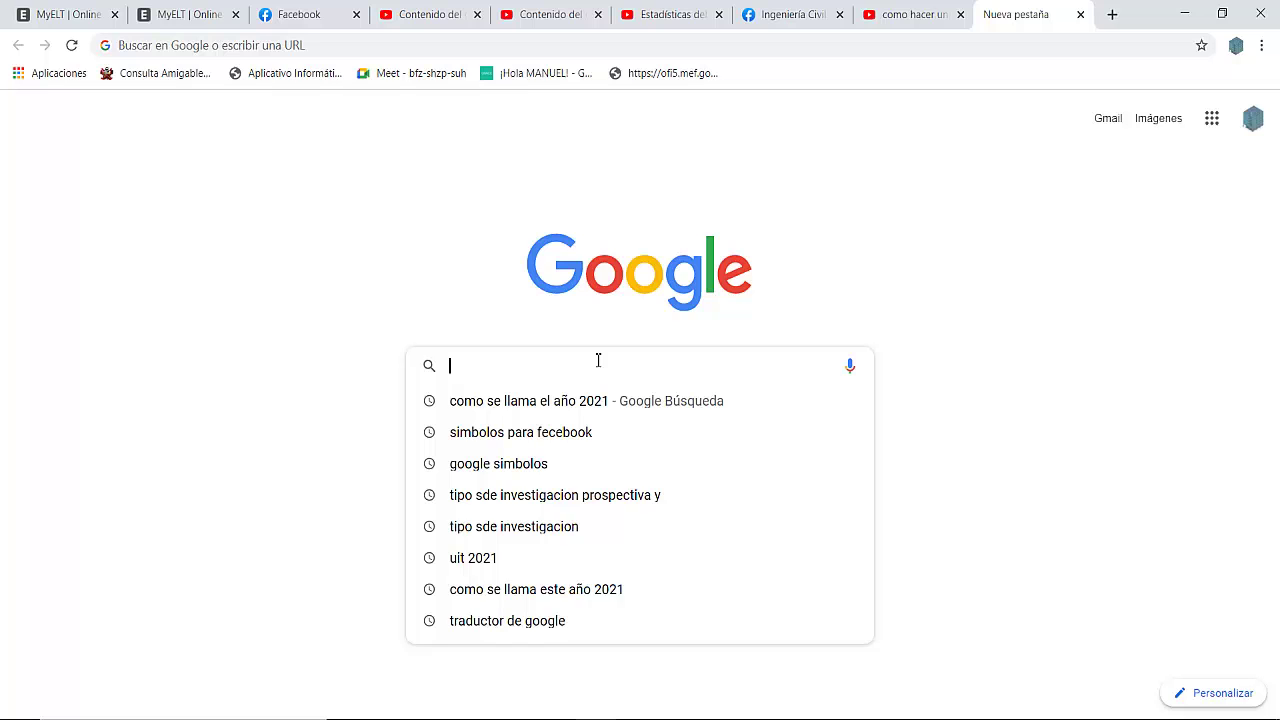
text(LUMION )
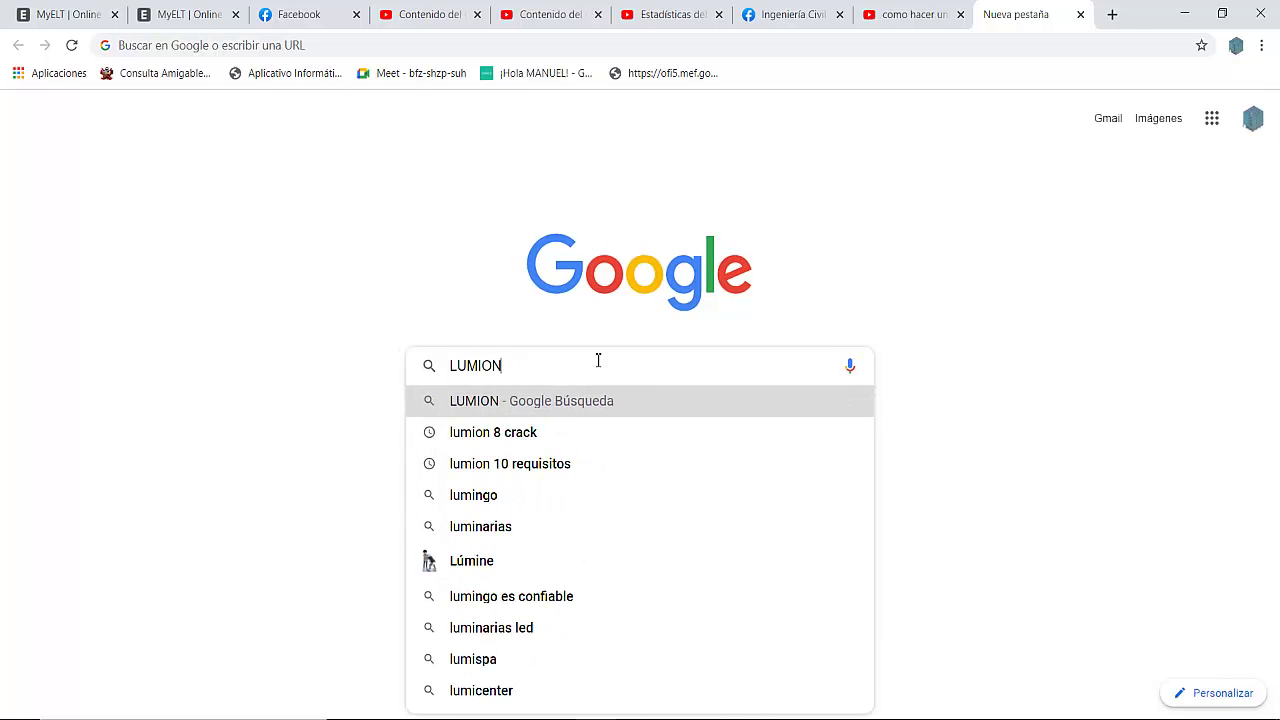
text(LIV)
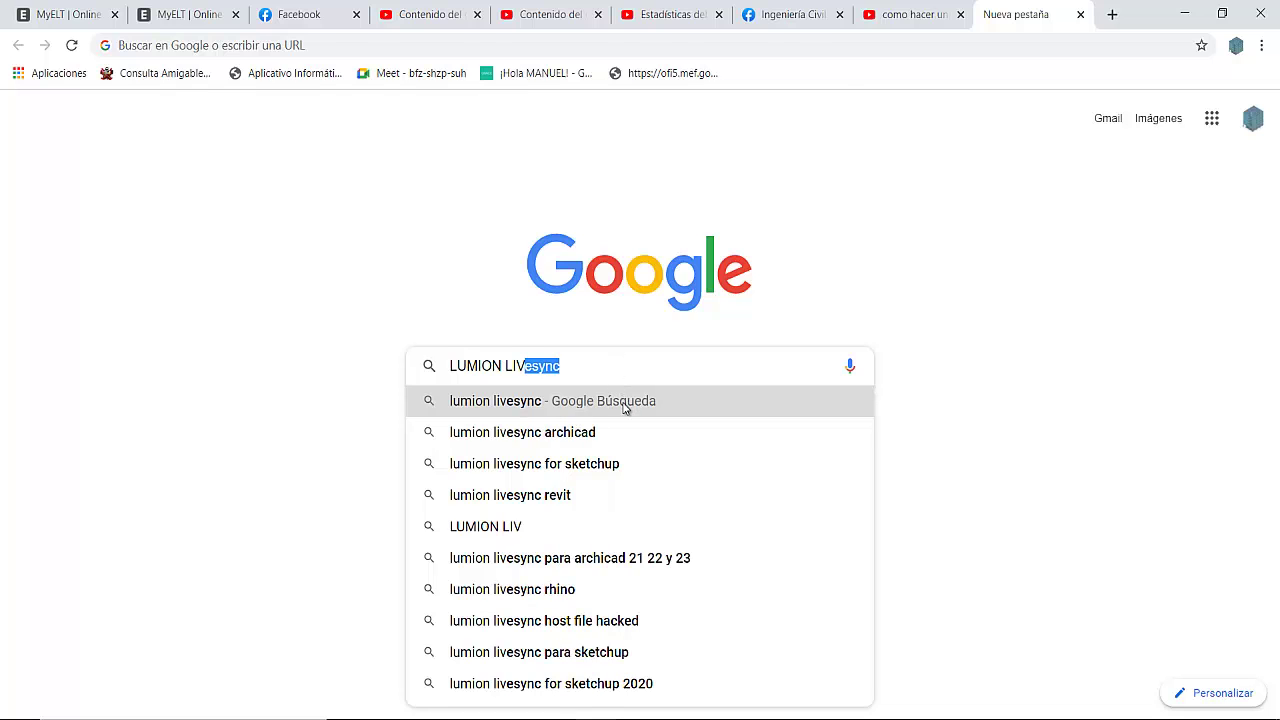
click(623, 406)
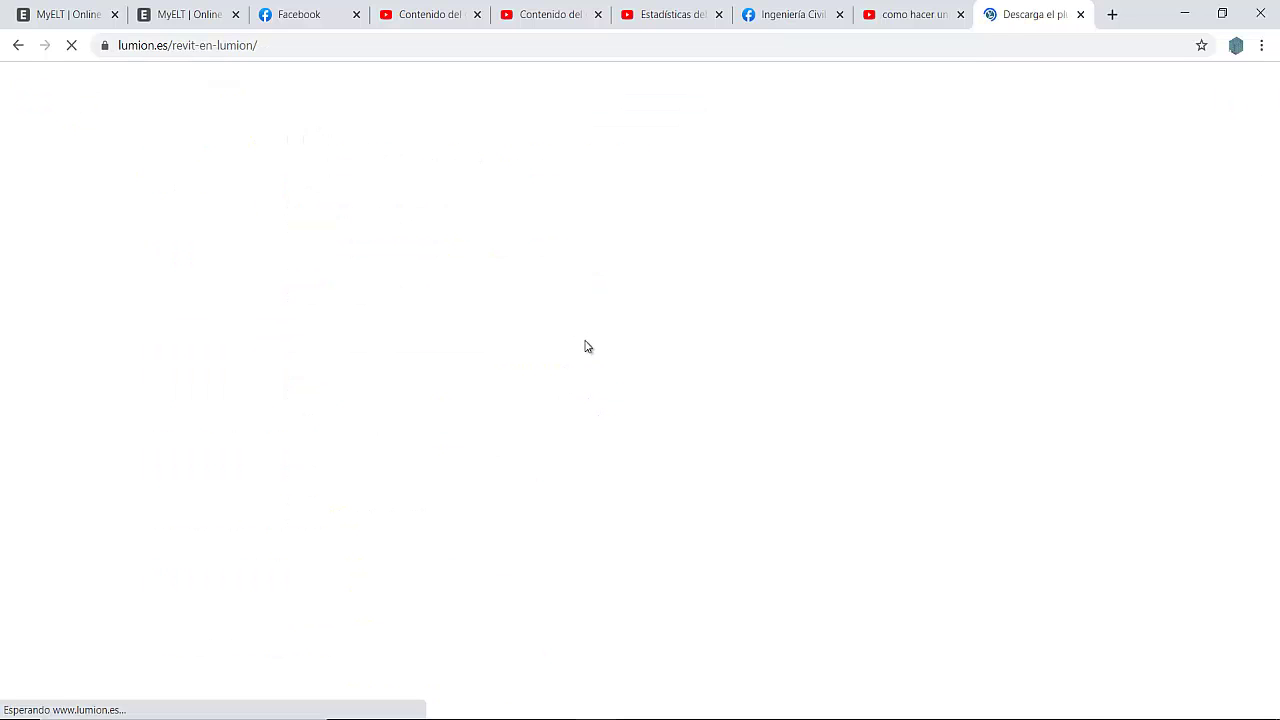
Decline the news popup, pick Revit 2015-2021, and follow the Lumion LiveSync for Revit plug-in link
scroll(586, 349, down, 1)
scroll(566, 374, down, 4)
scroll(586, 386, down, 4)
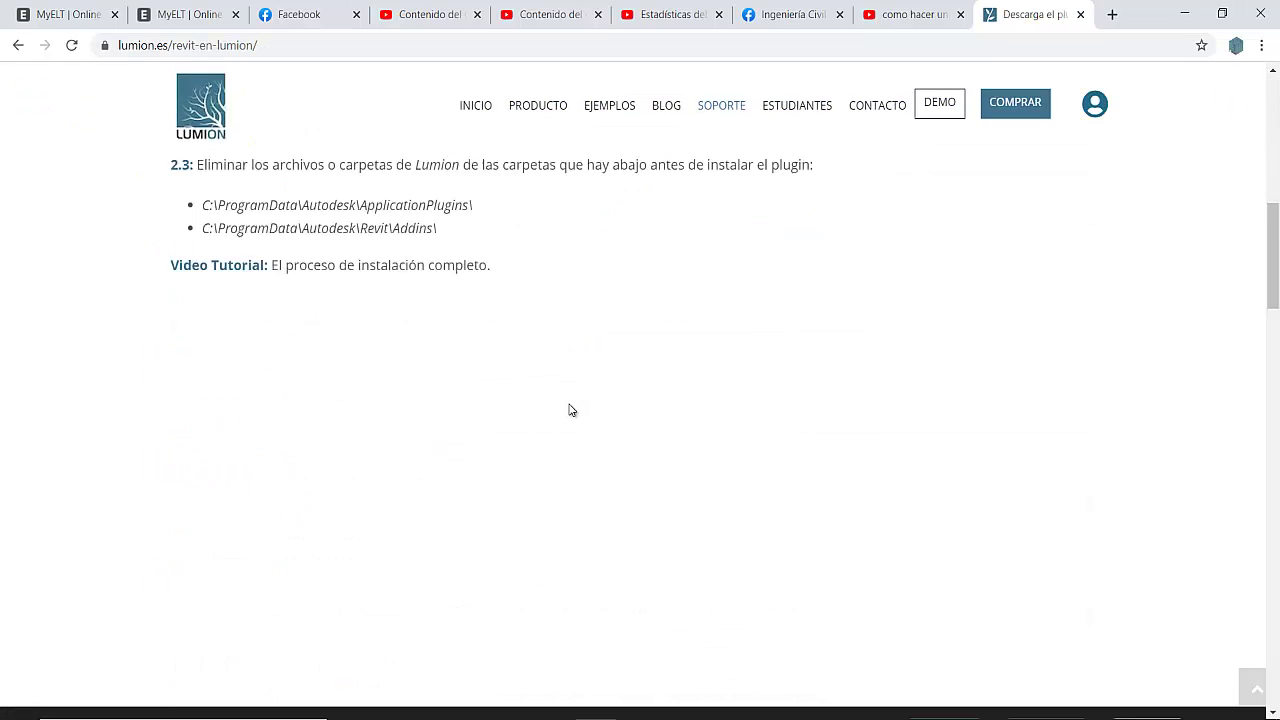
scroll(563, 437, up, 3)
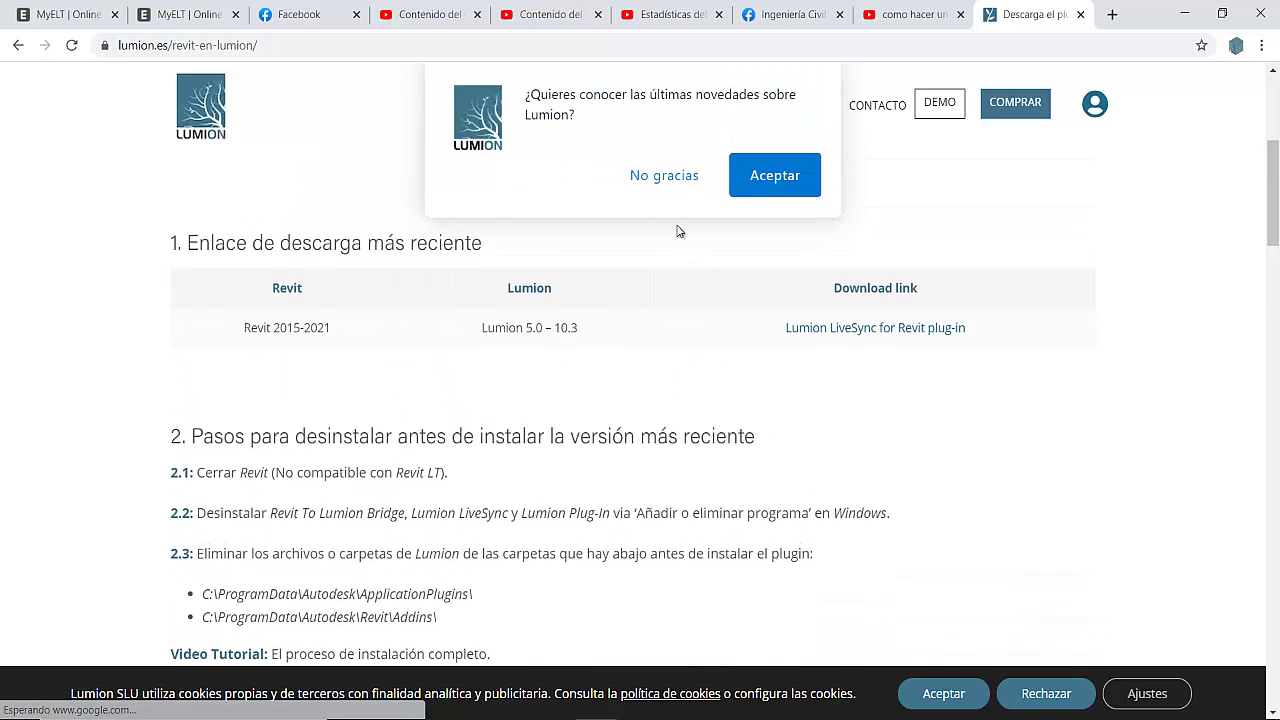
click(664, 180)
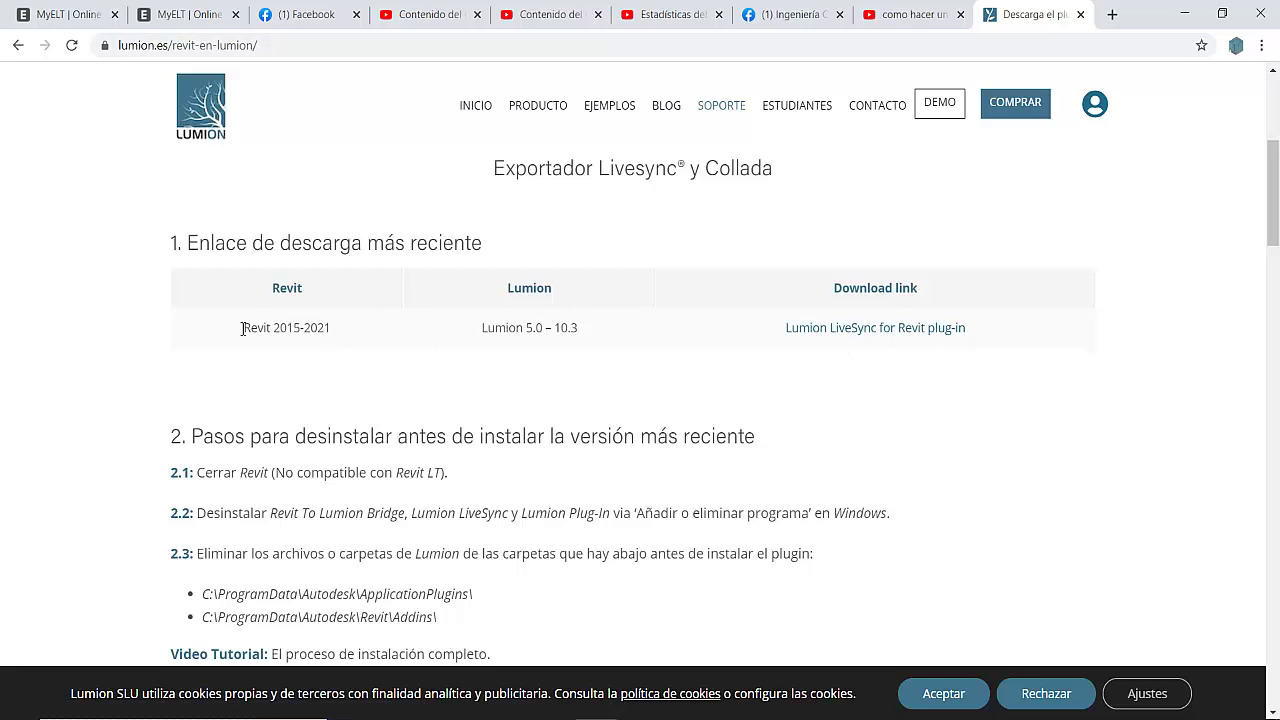
drag(242, 328, 337, 350)
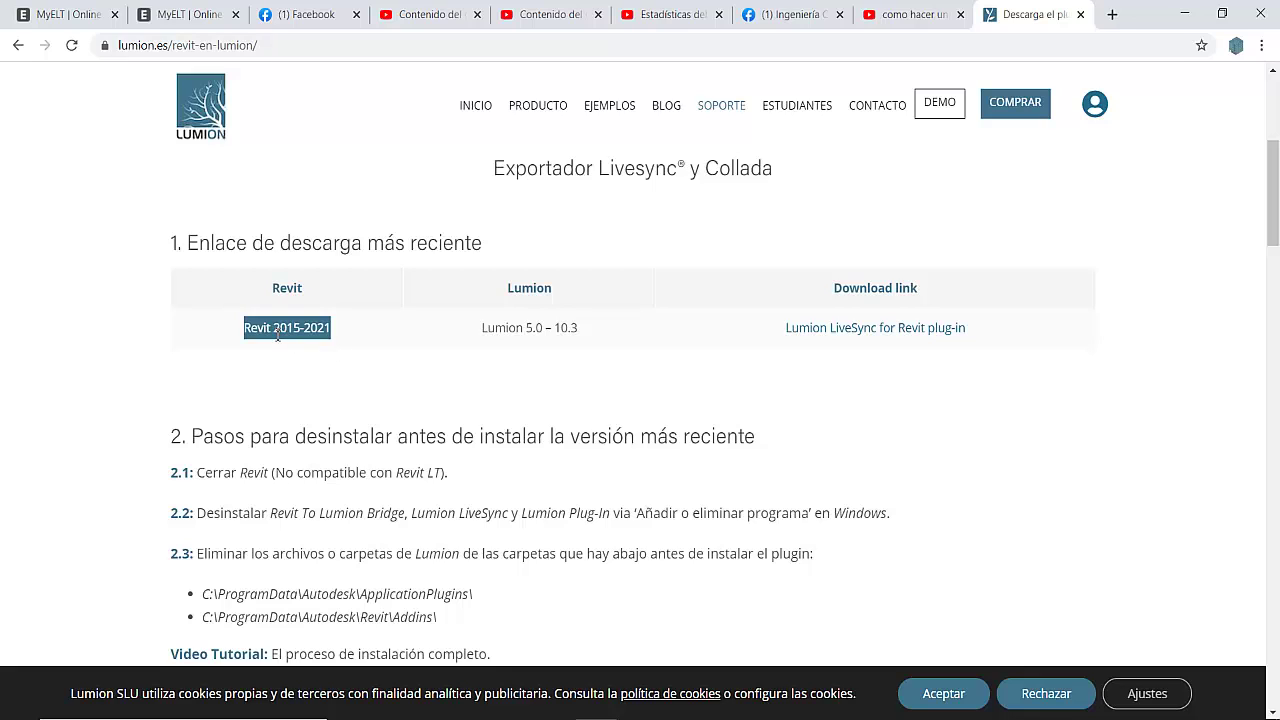
click(917, 333)
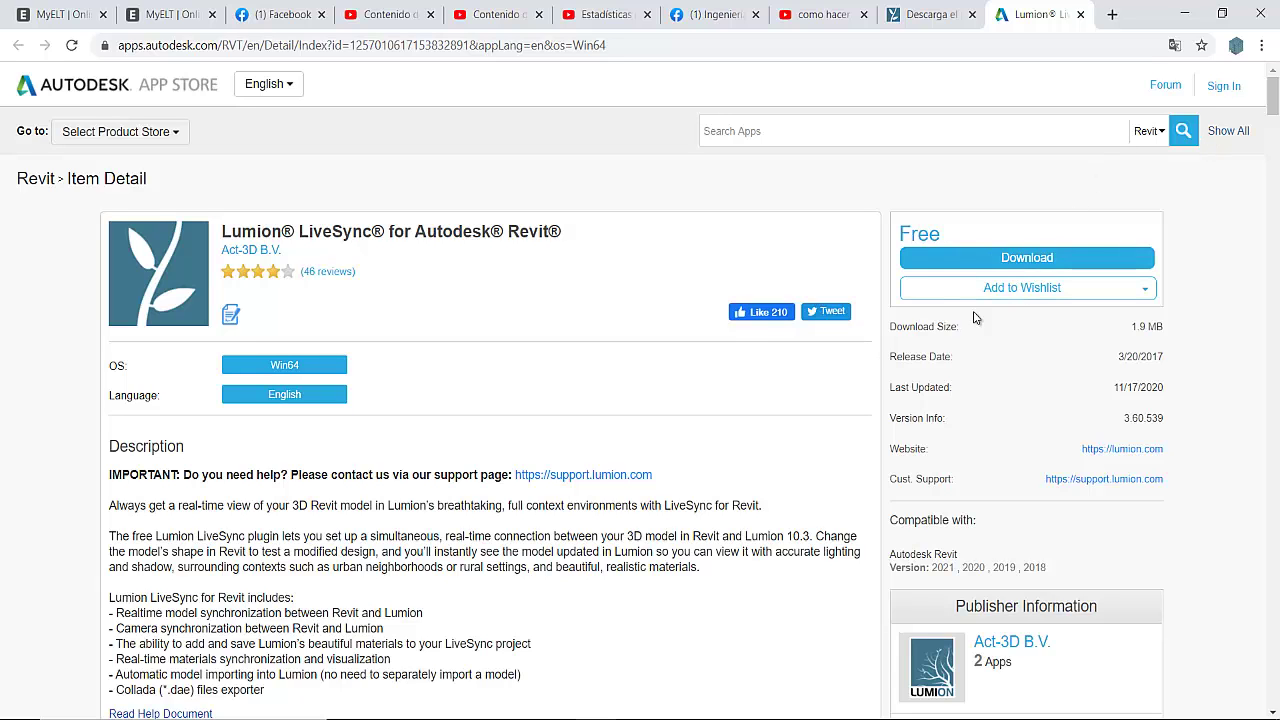
Download the LiveSync for Revit 3.60.539 installer from the App Store and open the .msi
click(1024, 262)
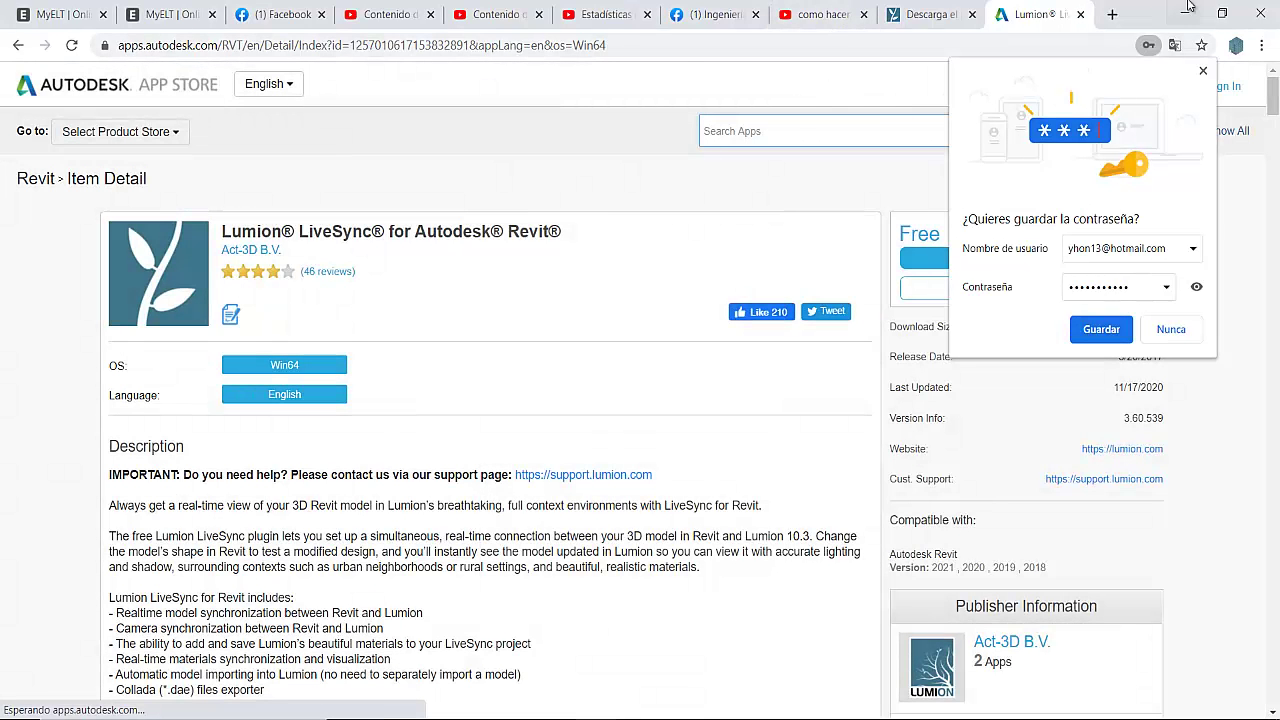
click(1200, 75)
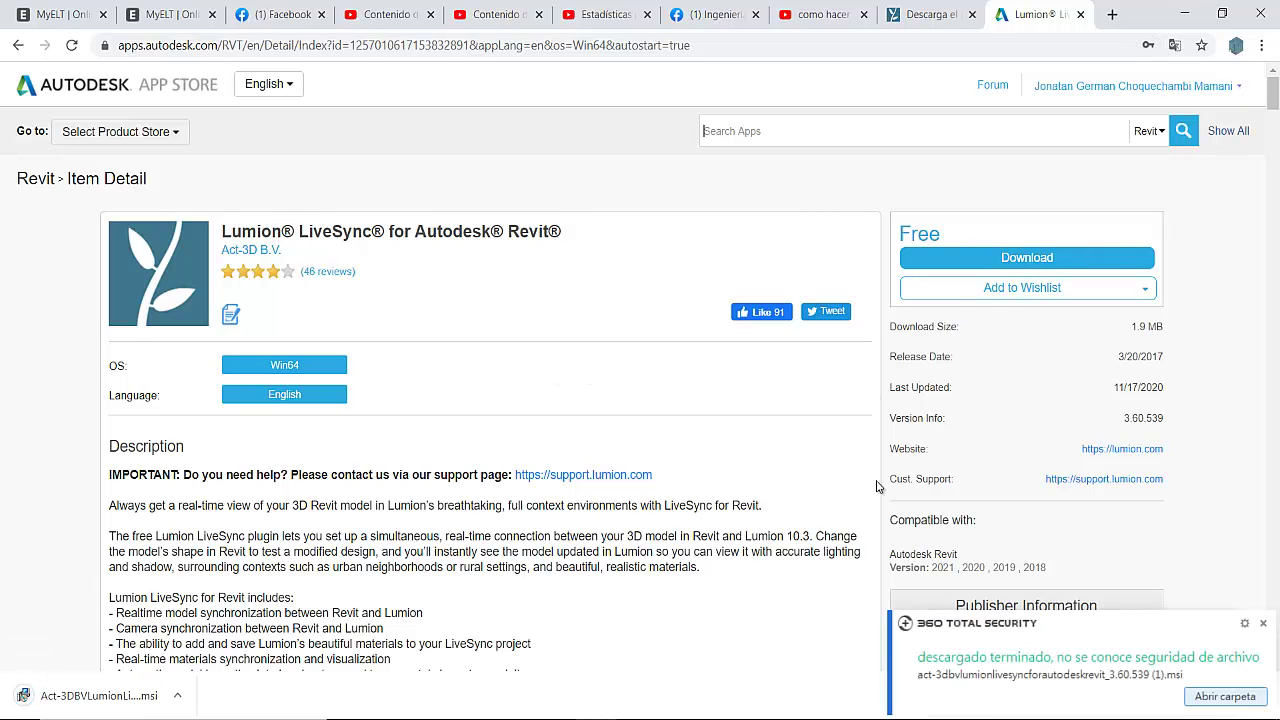
click(1263, 623)
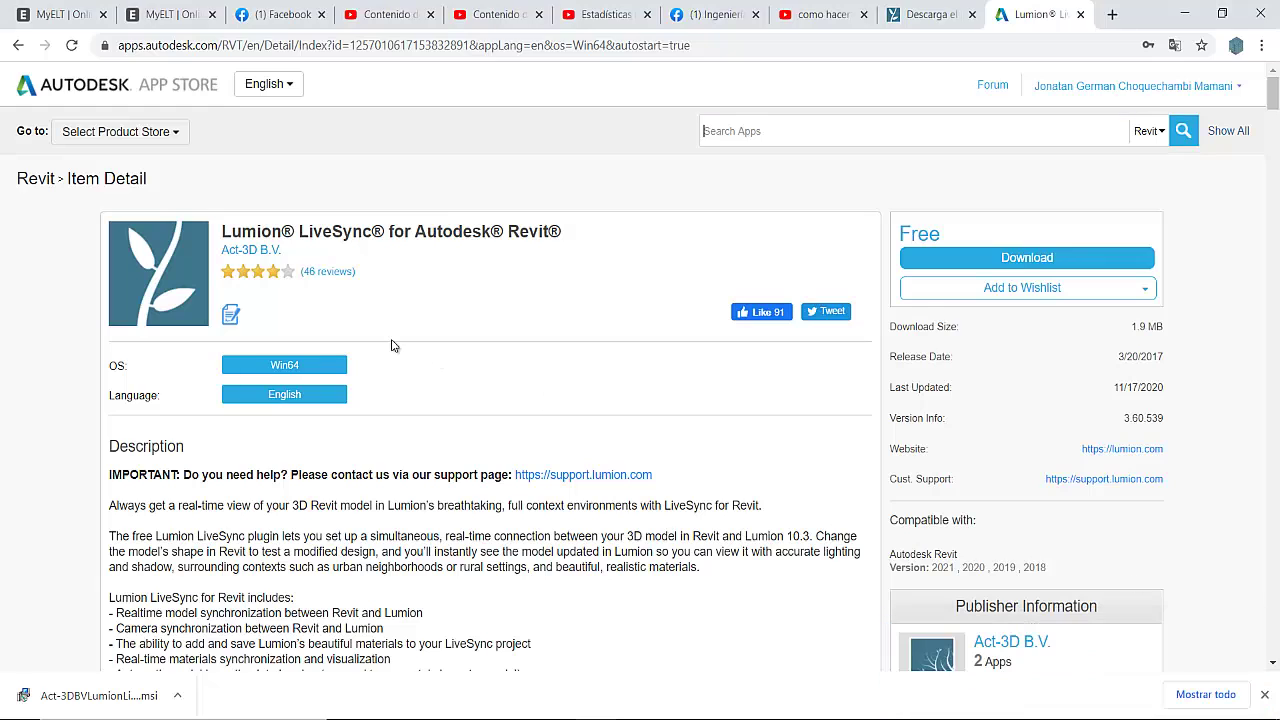
click(966, 262)
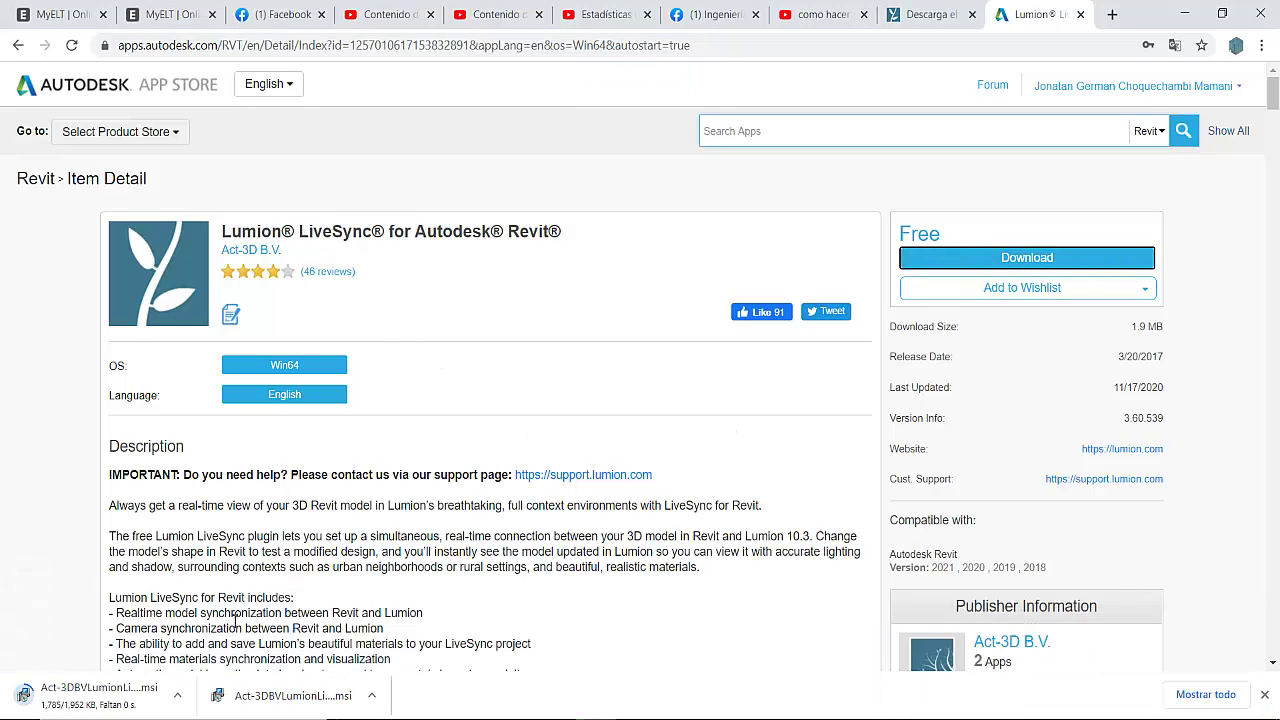
click(141, 708)
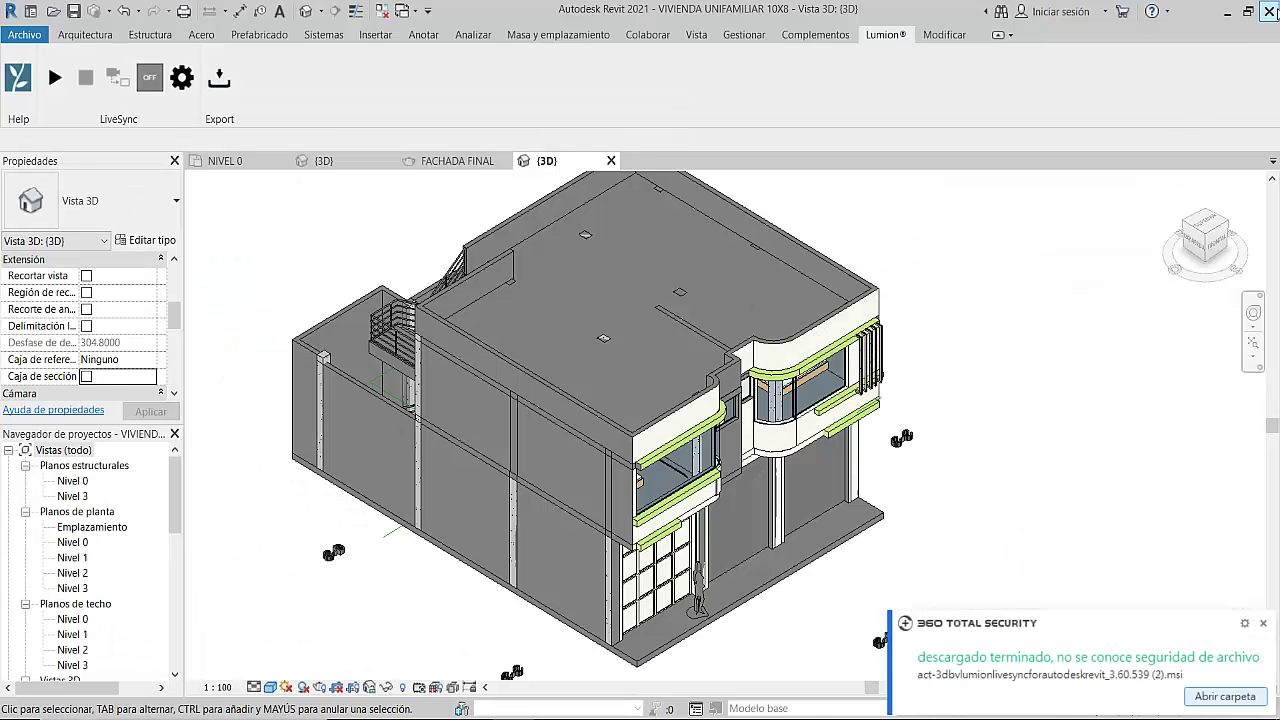
Save the project as VIVIENDA UNIFAMILIAR 10X8 2021 by appending '21', then exit Revit
click(1263, 623)
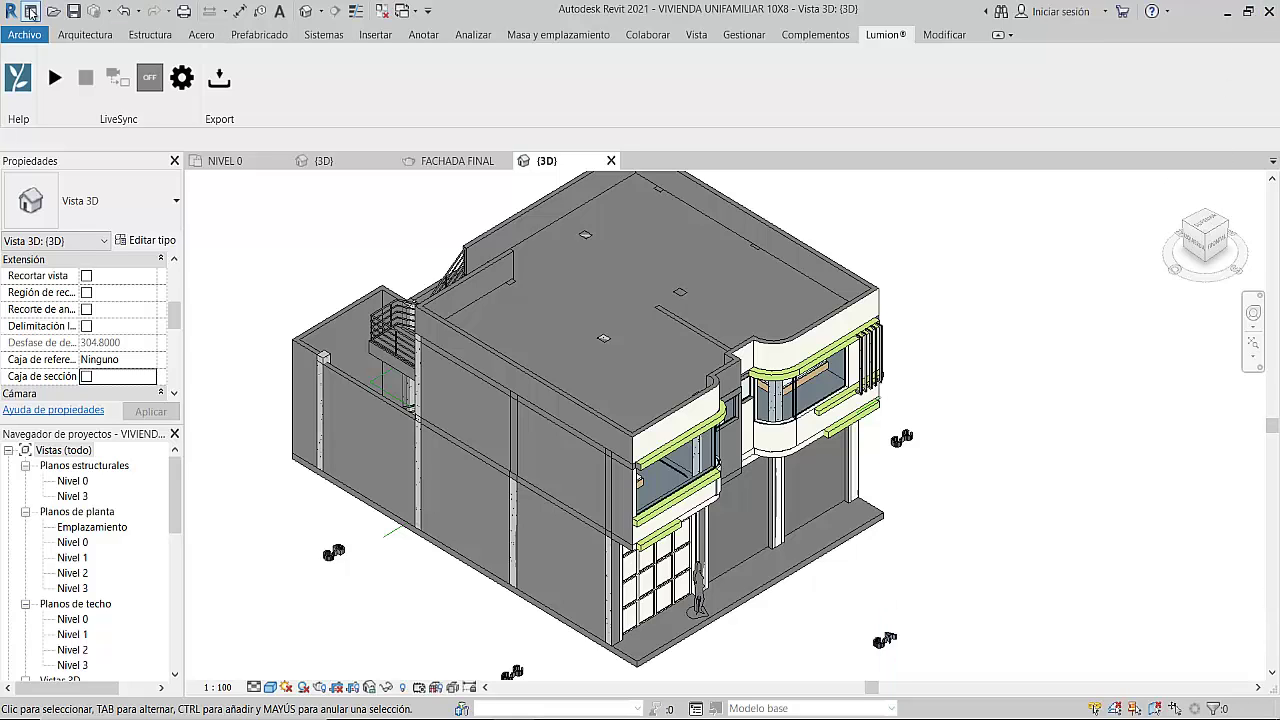
click(25, 35)
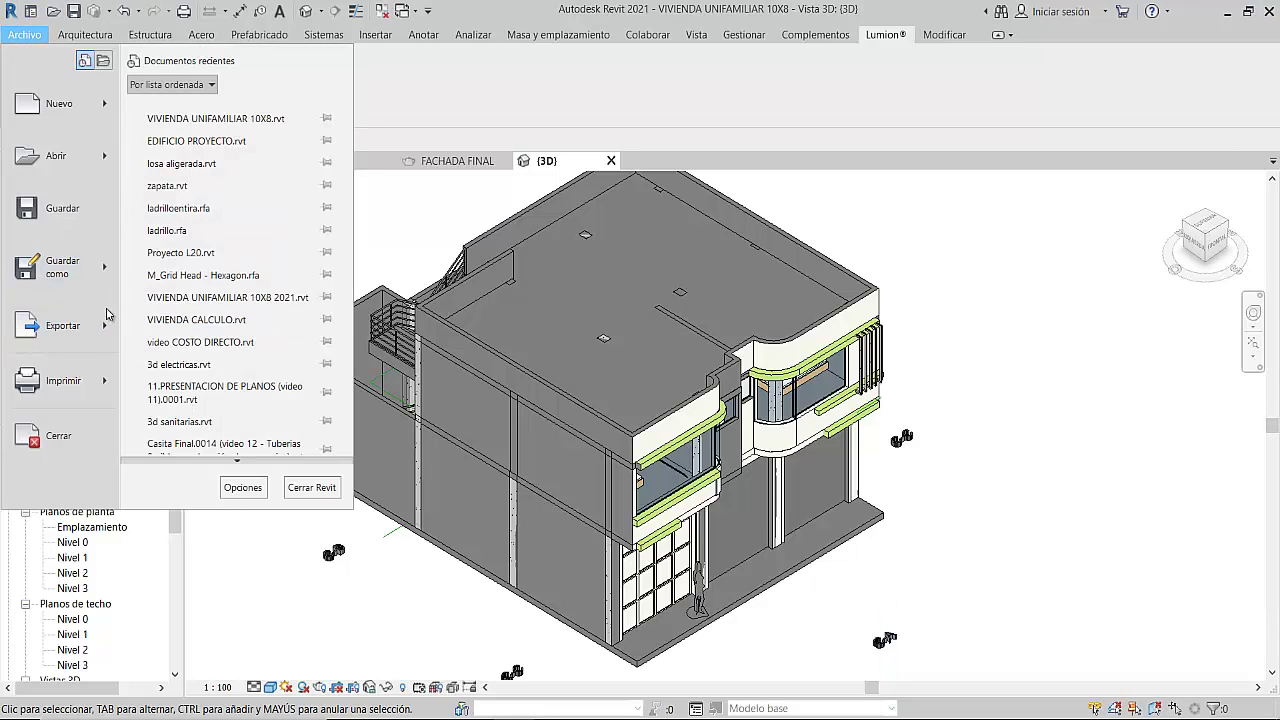
mouse_move(58, 267)
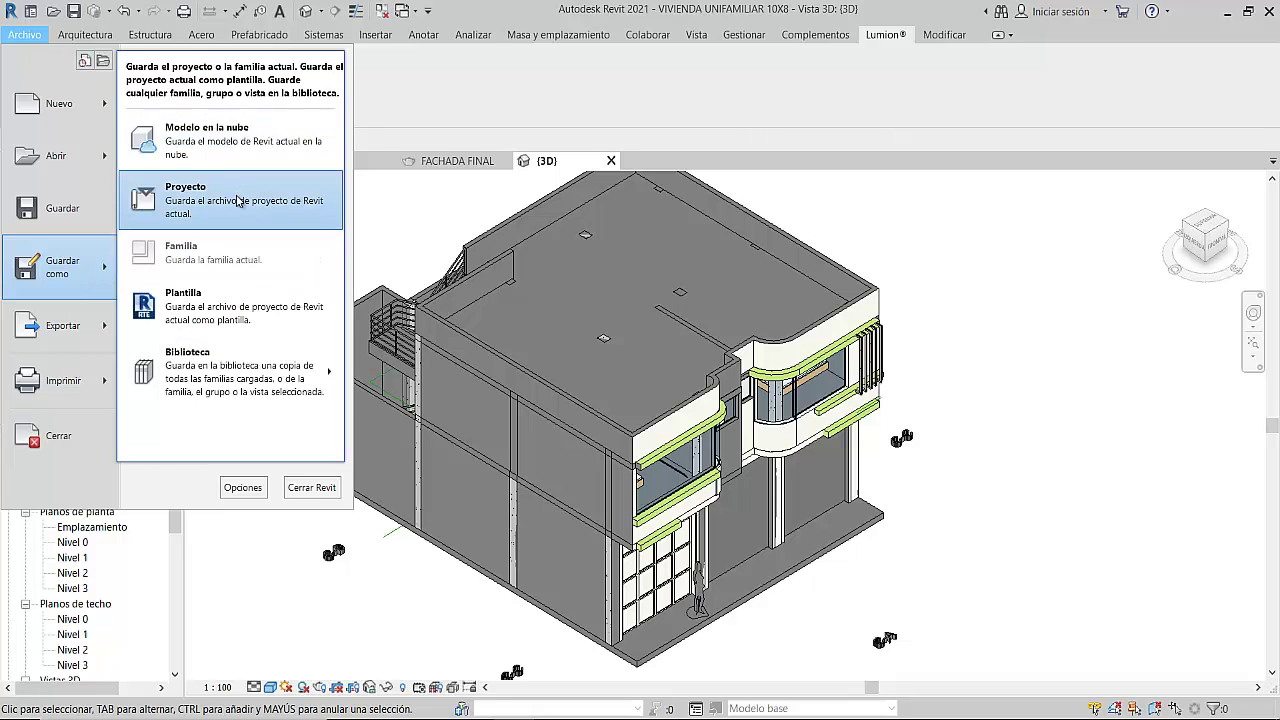
click(241, 199)
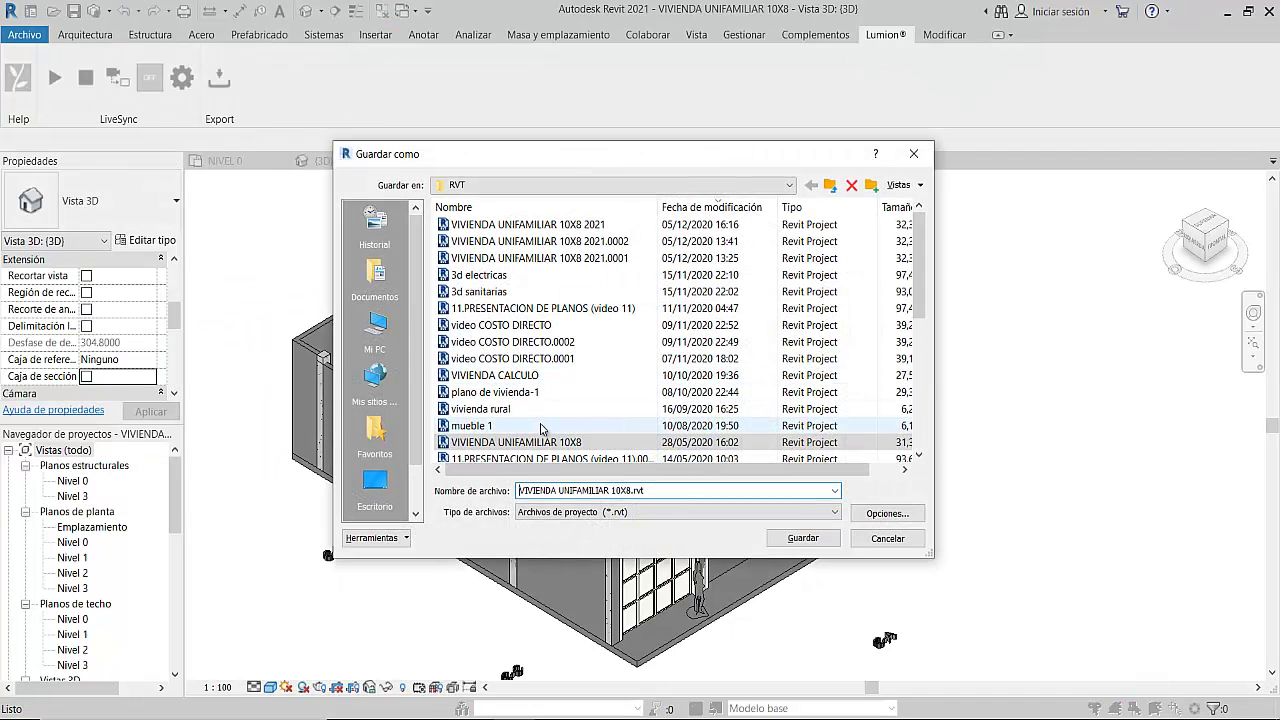
click(634, 490)
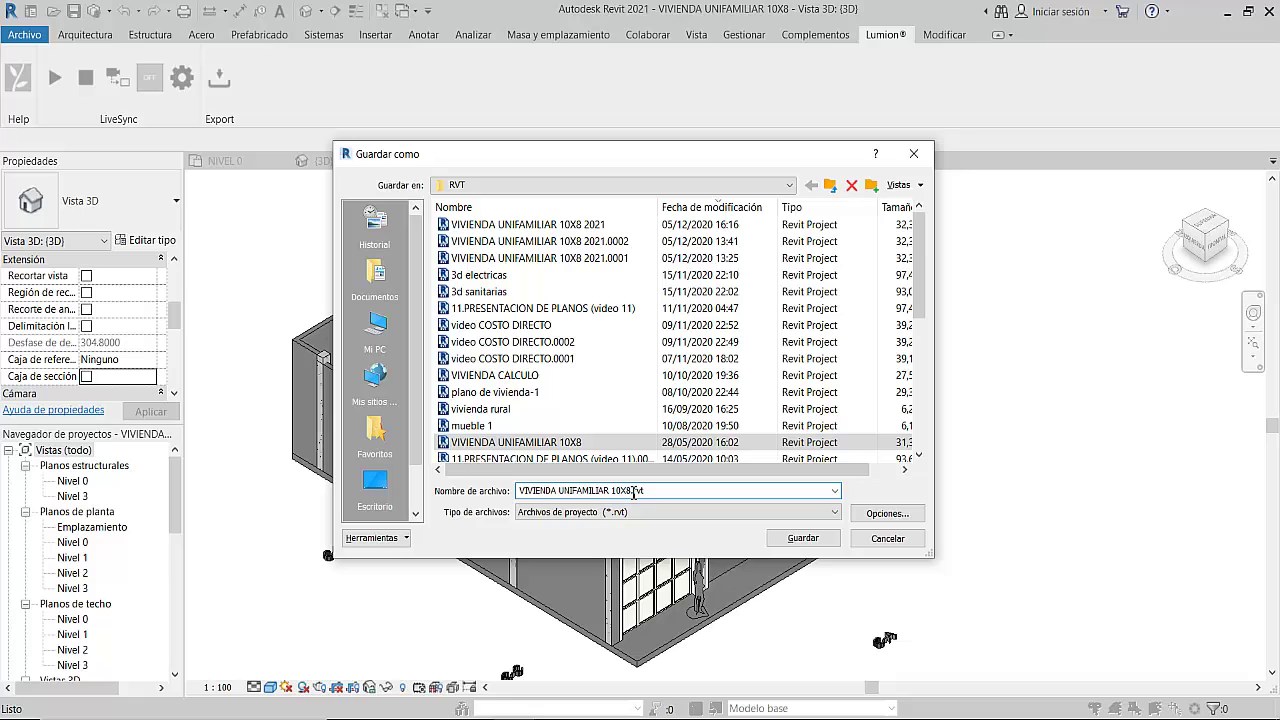
text(21)
key(Return)
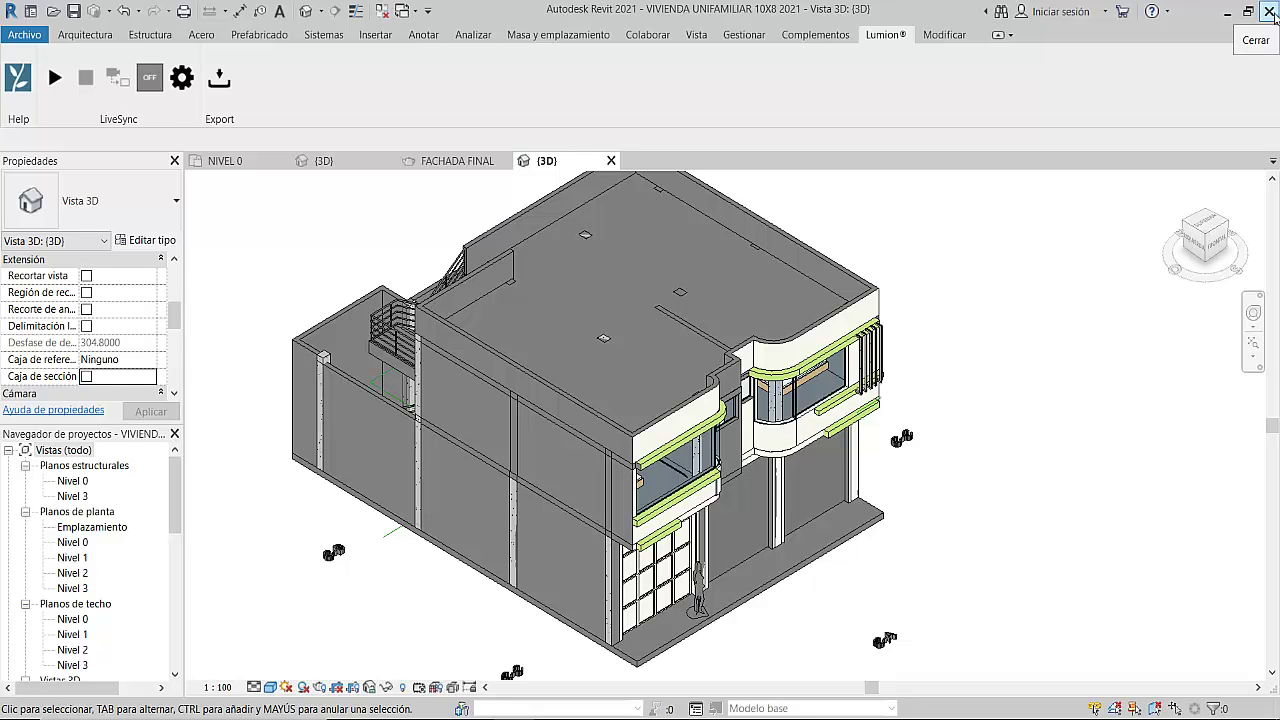
click(1272, 13)
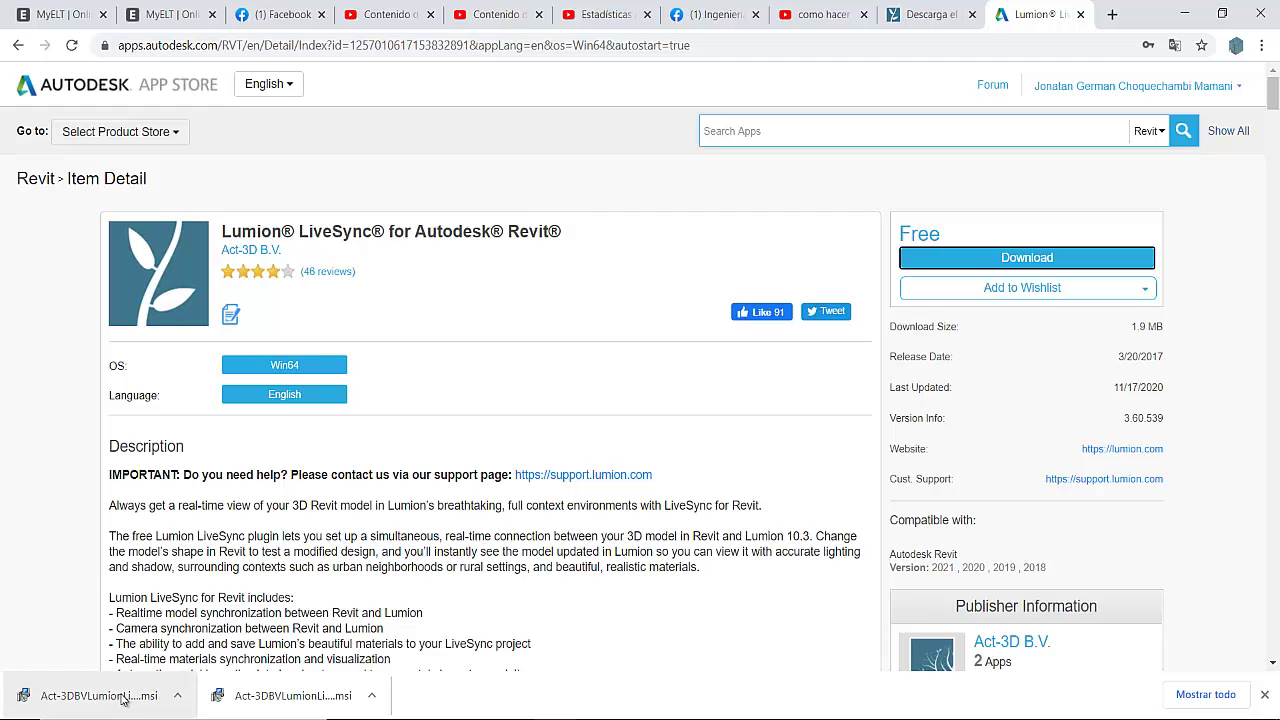
Run the LiveSync installer, reinstall the plug-in, and close the installer after the success message
click(120, 698)
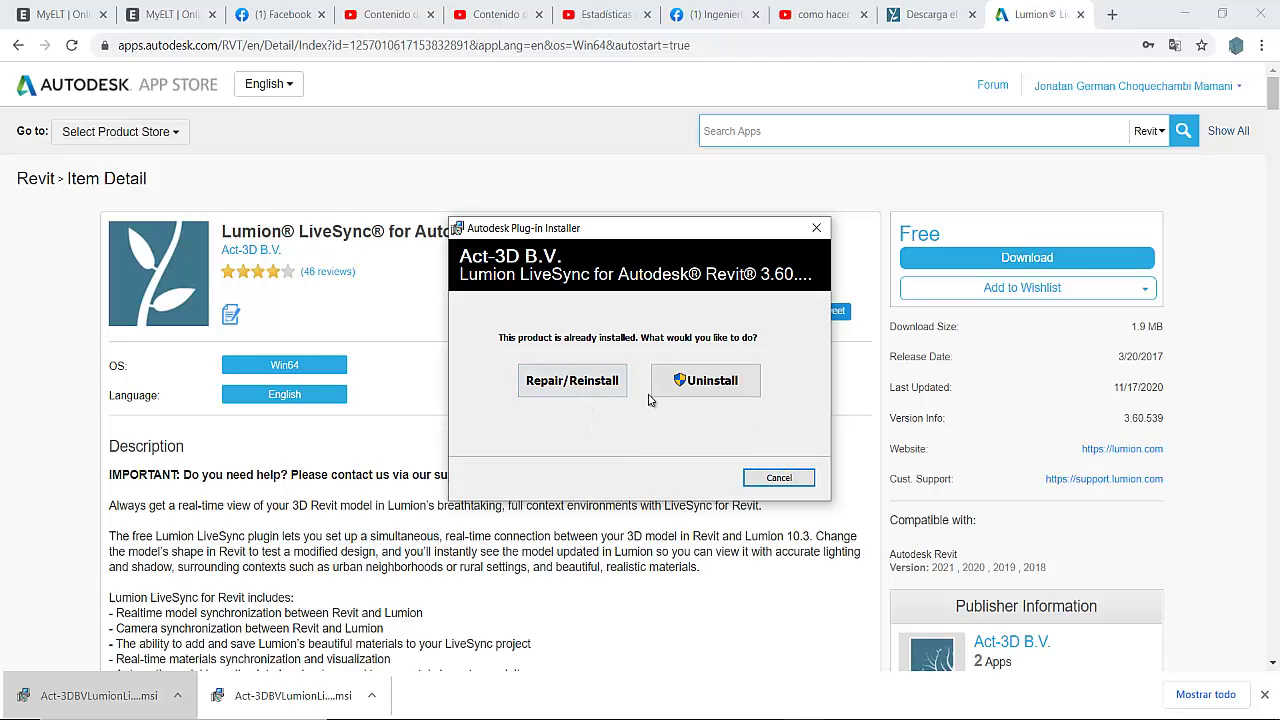
click(585, 385)
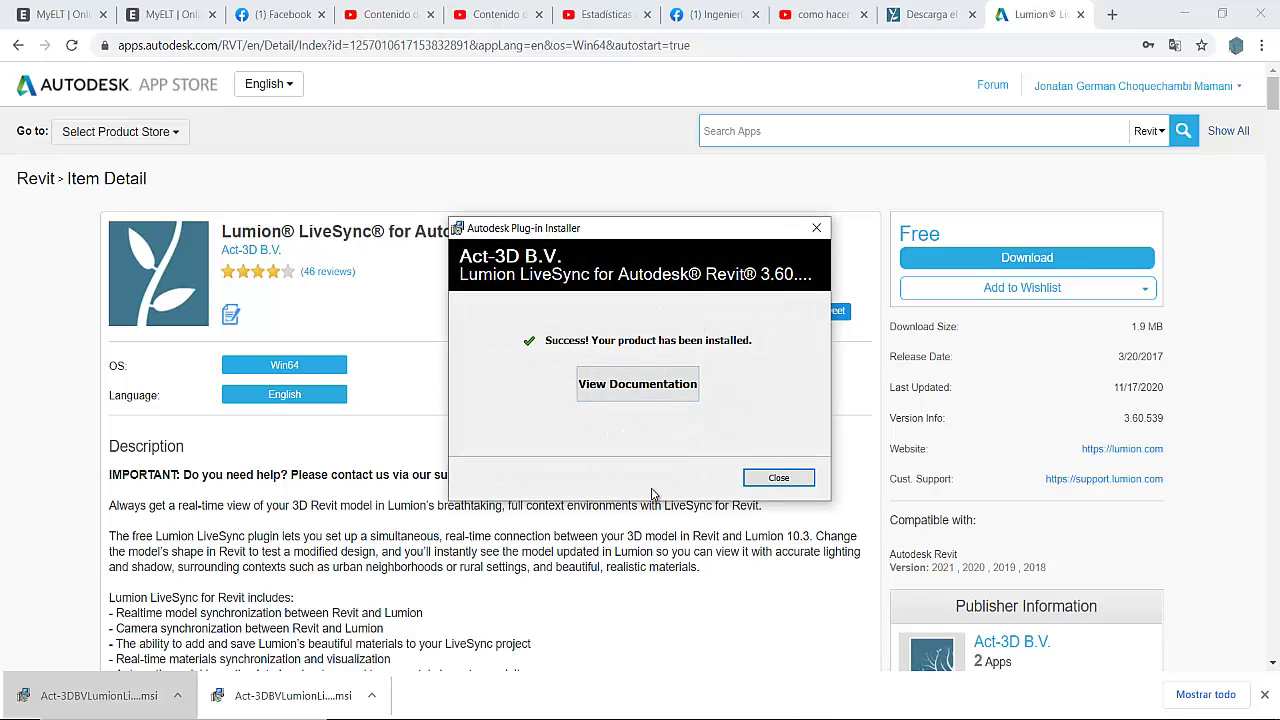
click(778, 480)
key(super)
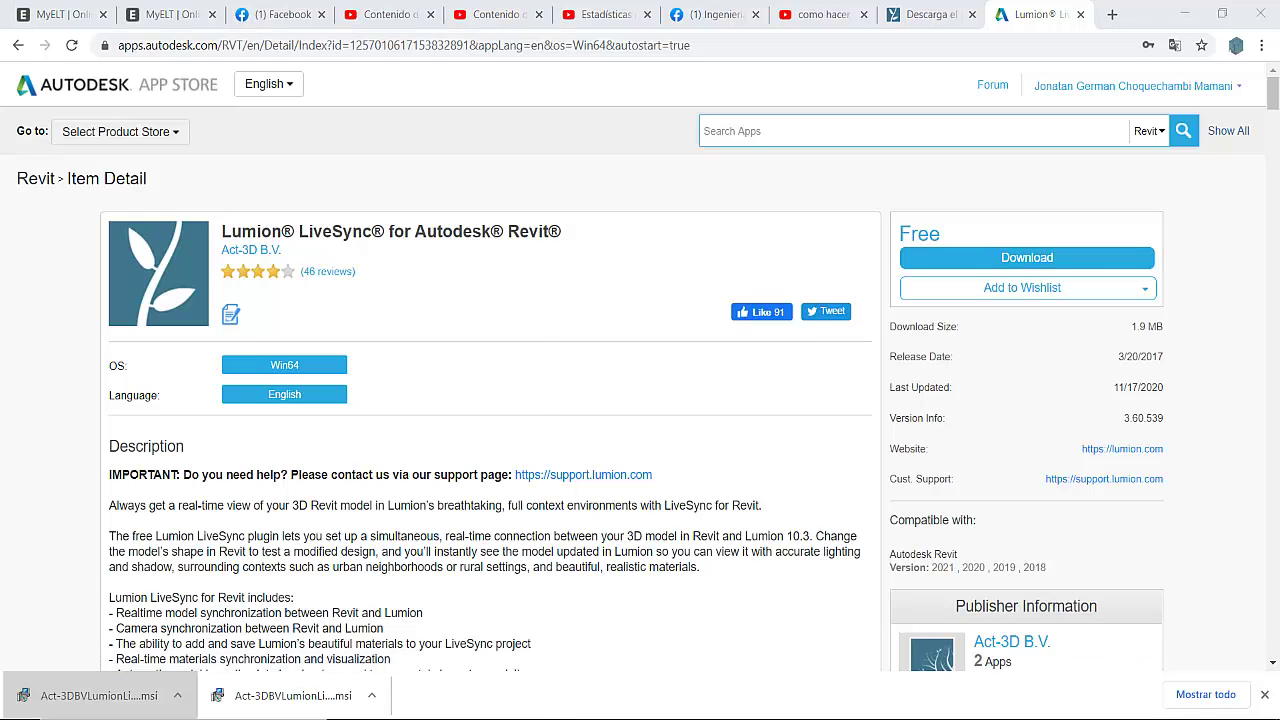
Launch Revit 2021 from Start search 'rev' and open the VIVIENDA UNIFAMILIAR 10X8 2021 project
text(rev)
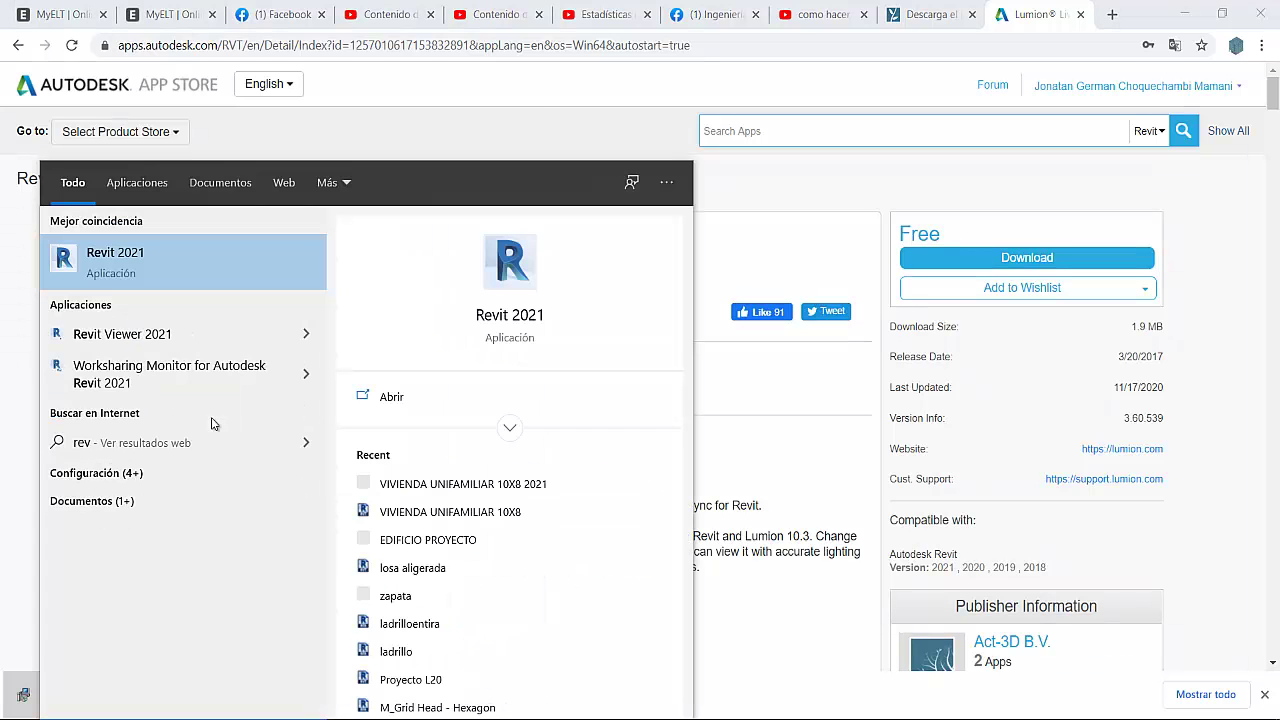
key(Return)
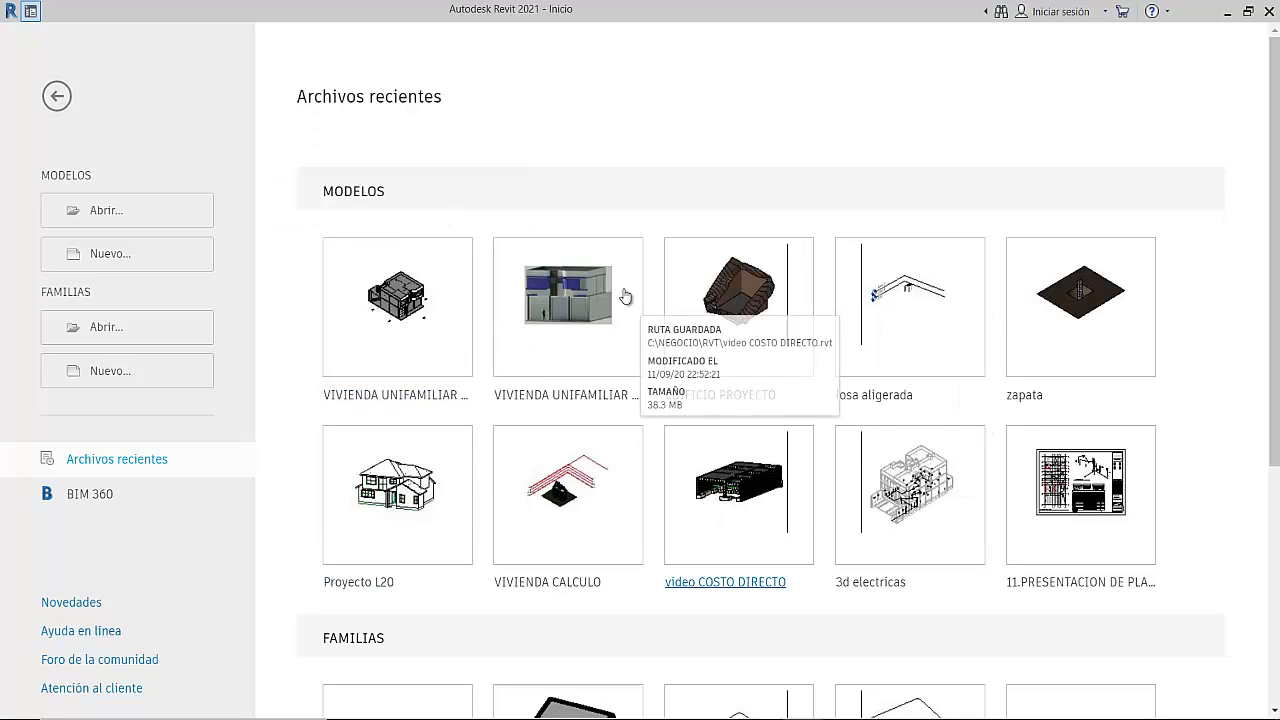
click(409, 332)
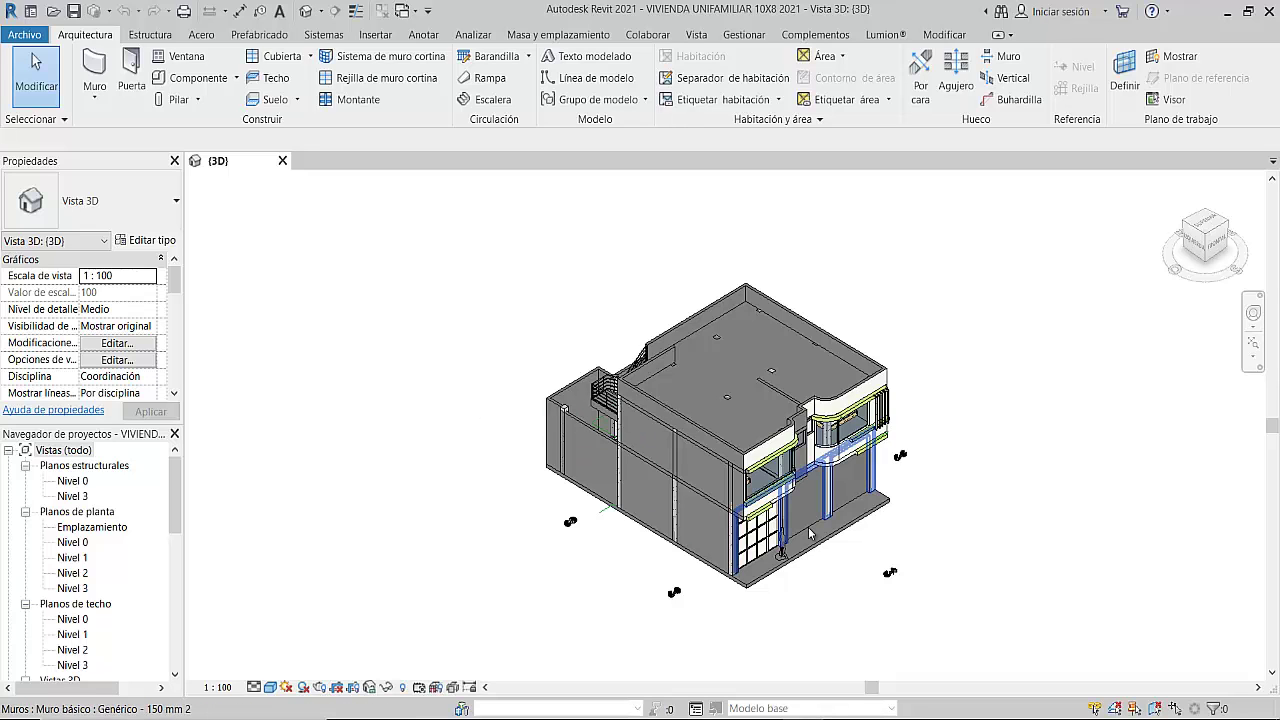
Show the Lumion® ribbon tab with its LiveSync and Export tools
scroll(738, 508, up, 2)
scroll(738, 508, up, 3)
scroll(738, 508, down, 1)
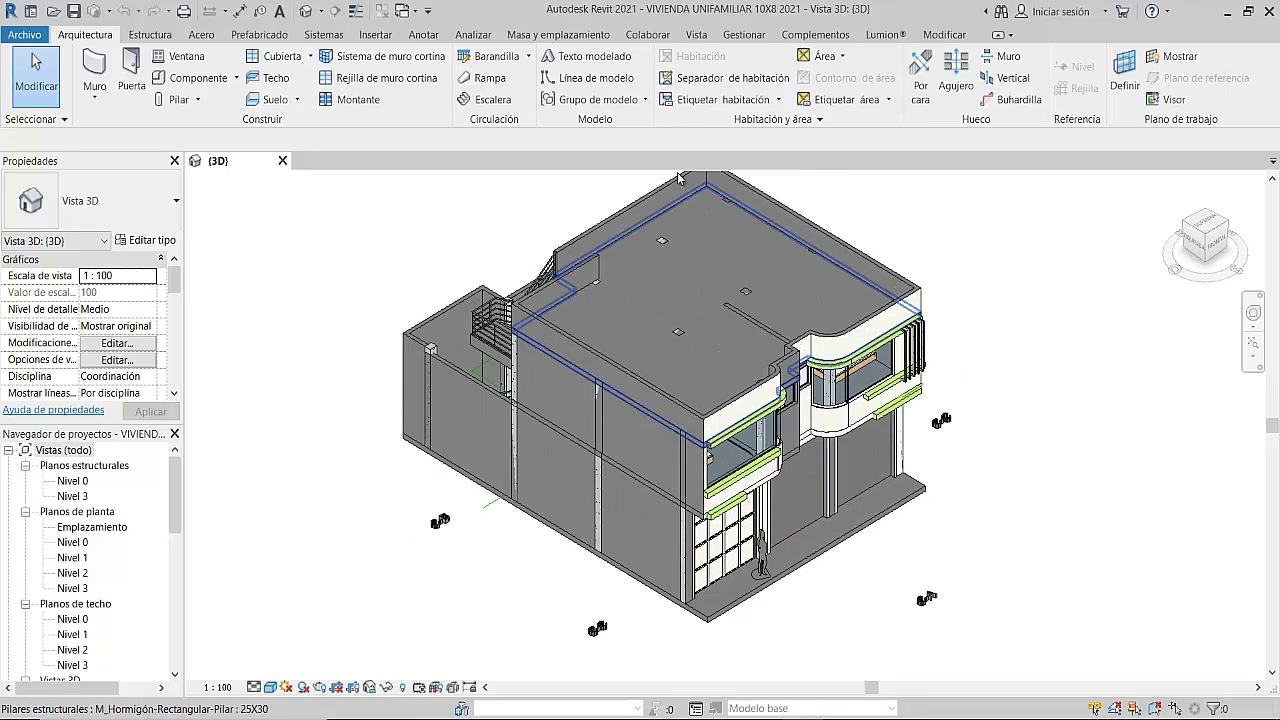
click(815, 36)
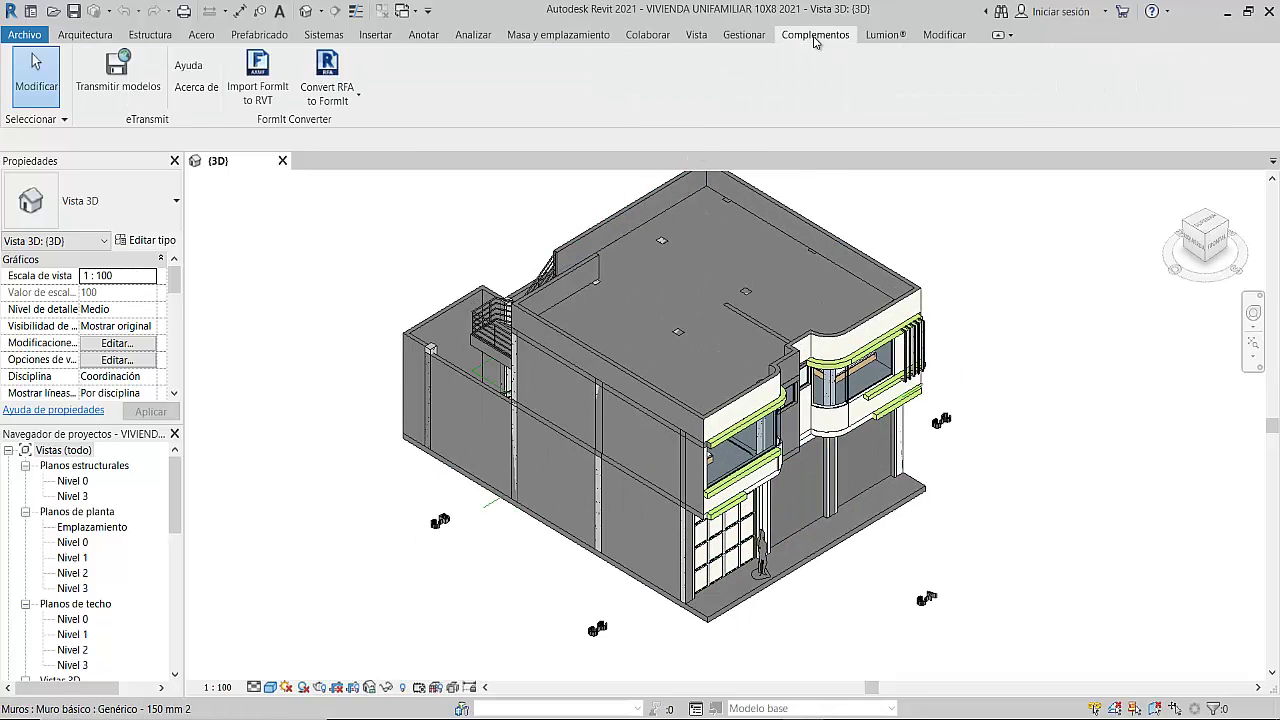
click(873, 36)
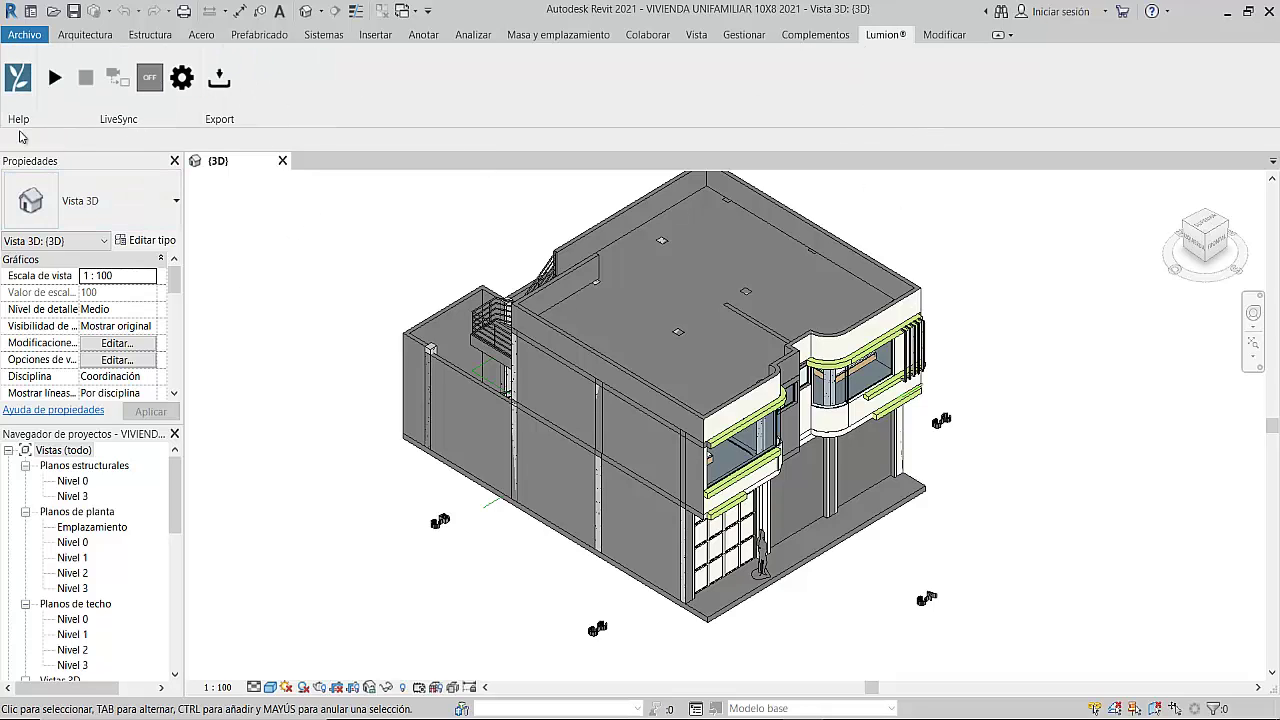
Export the model as COLLADA through Export to Lumion, saved as ejemplo1 in Documents
click(219, 80)
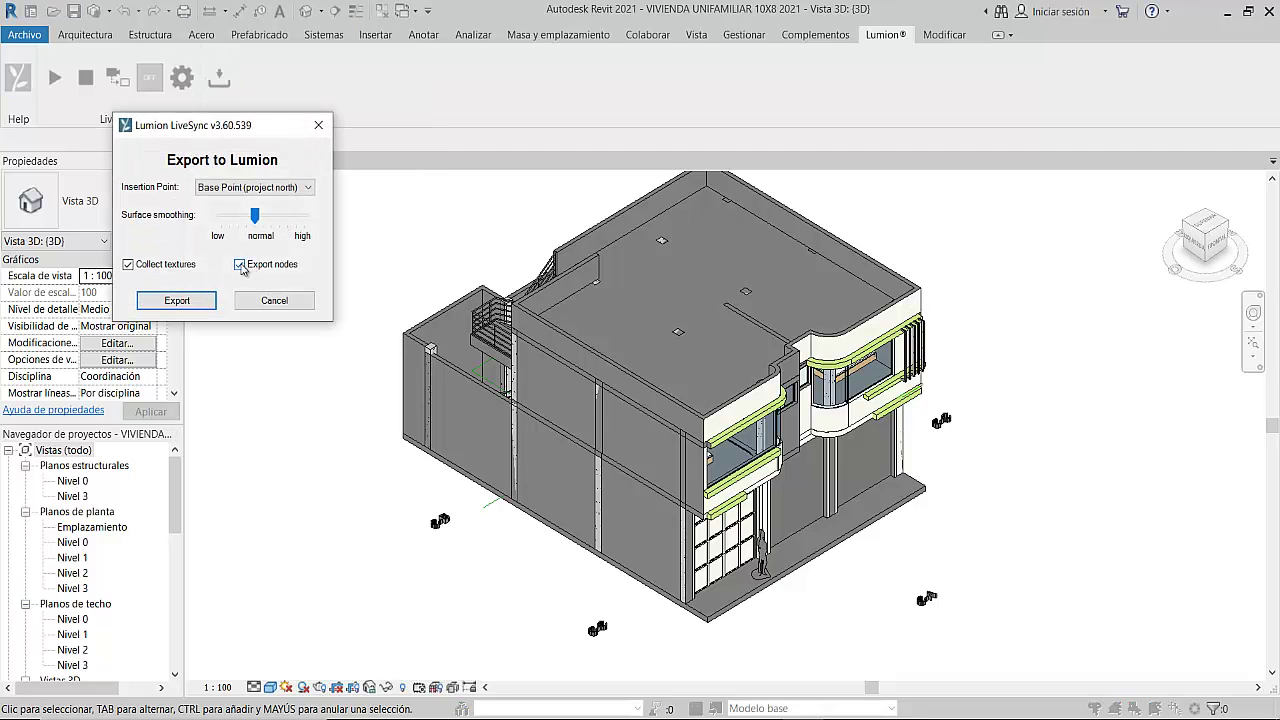
mouse_move(230, 136)
mouse_down()
mouse_move(294, 151)
mouse_move(563, 155)
mouse_up()
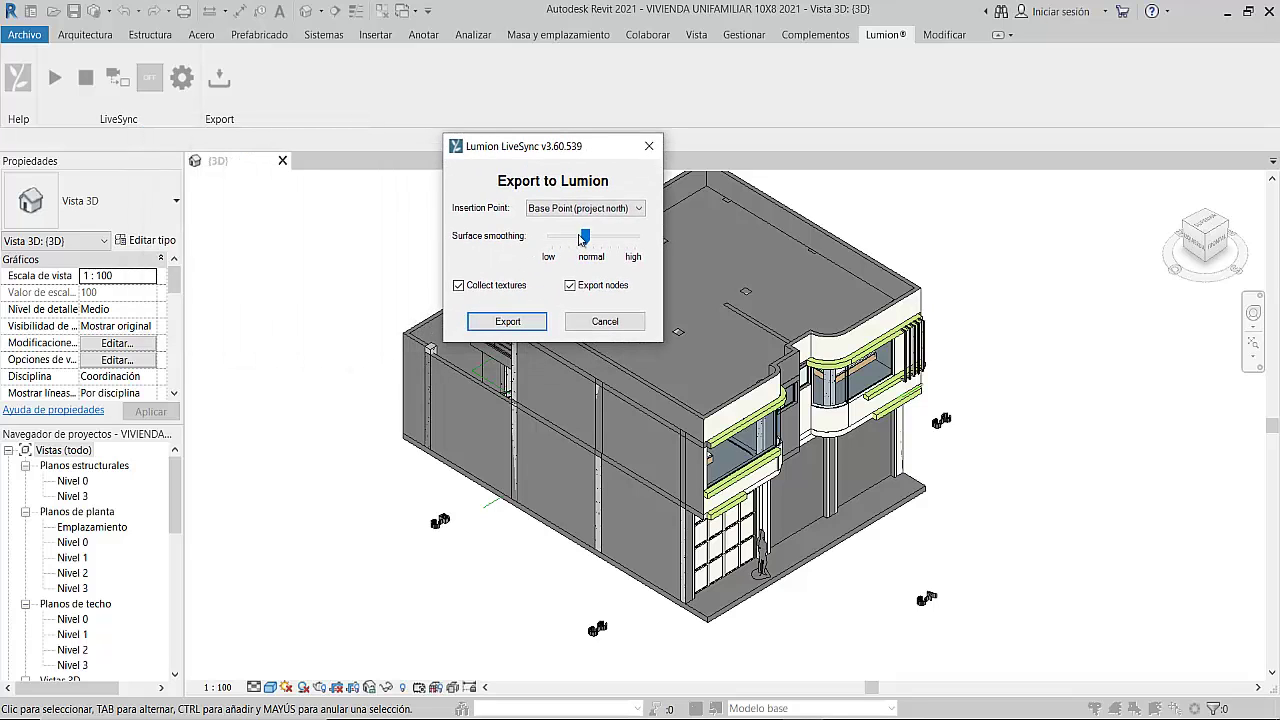
click(530, 321)
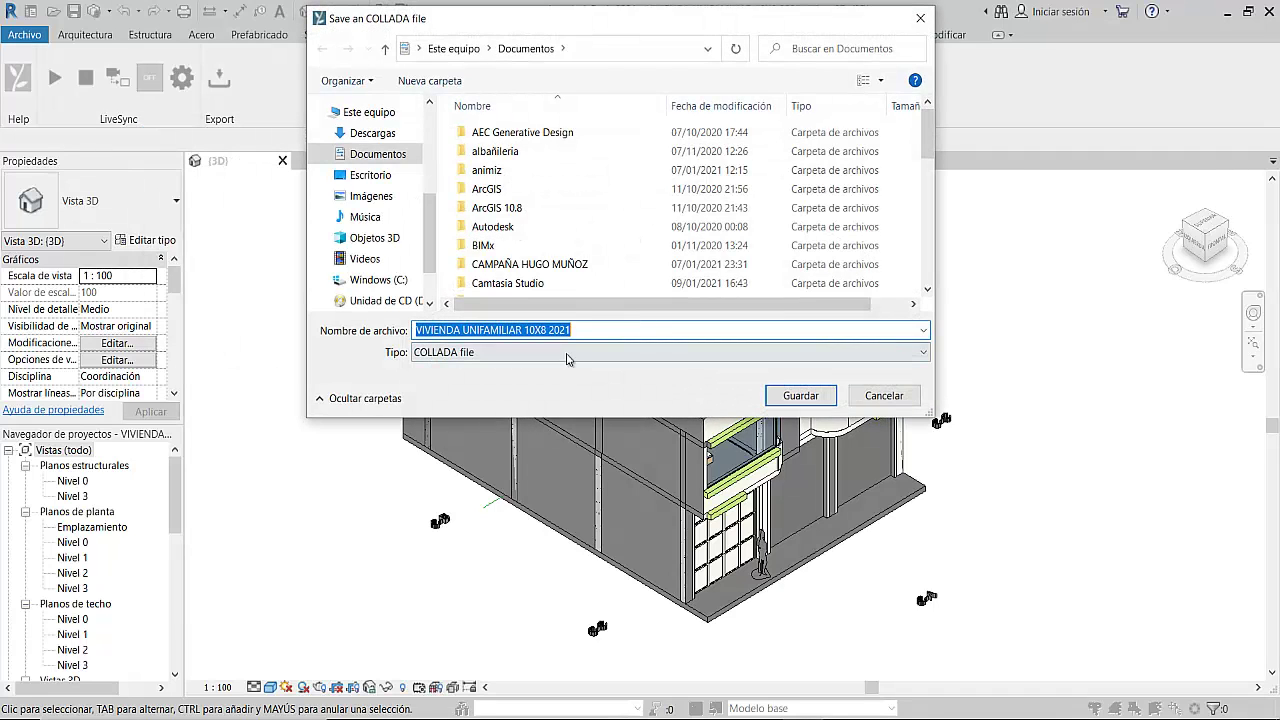
click(616, 329)
drag(613, 330, 386, 340)
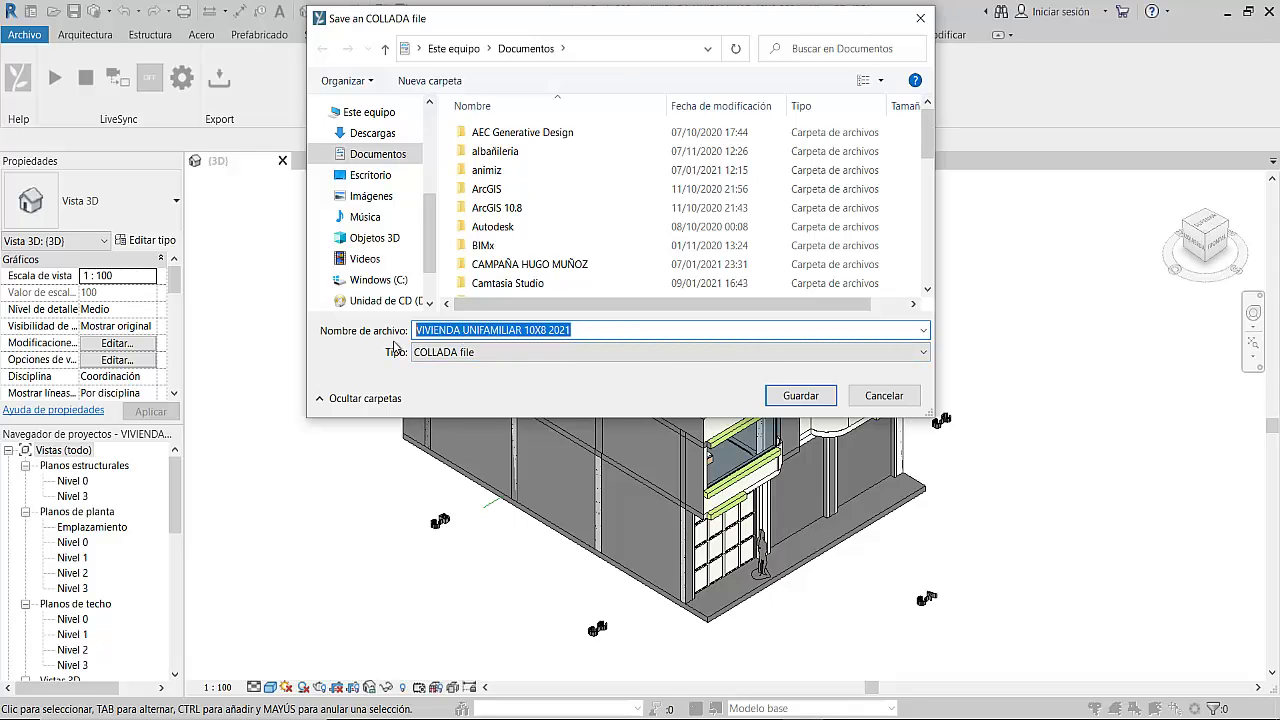
text(ejemplo1)
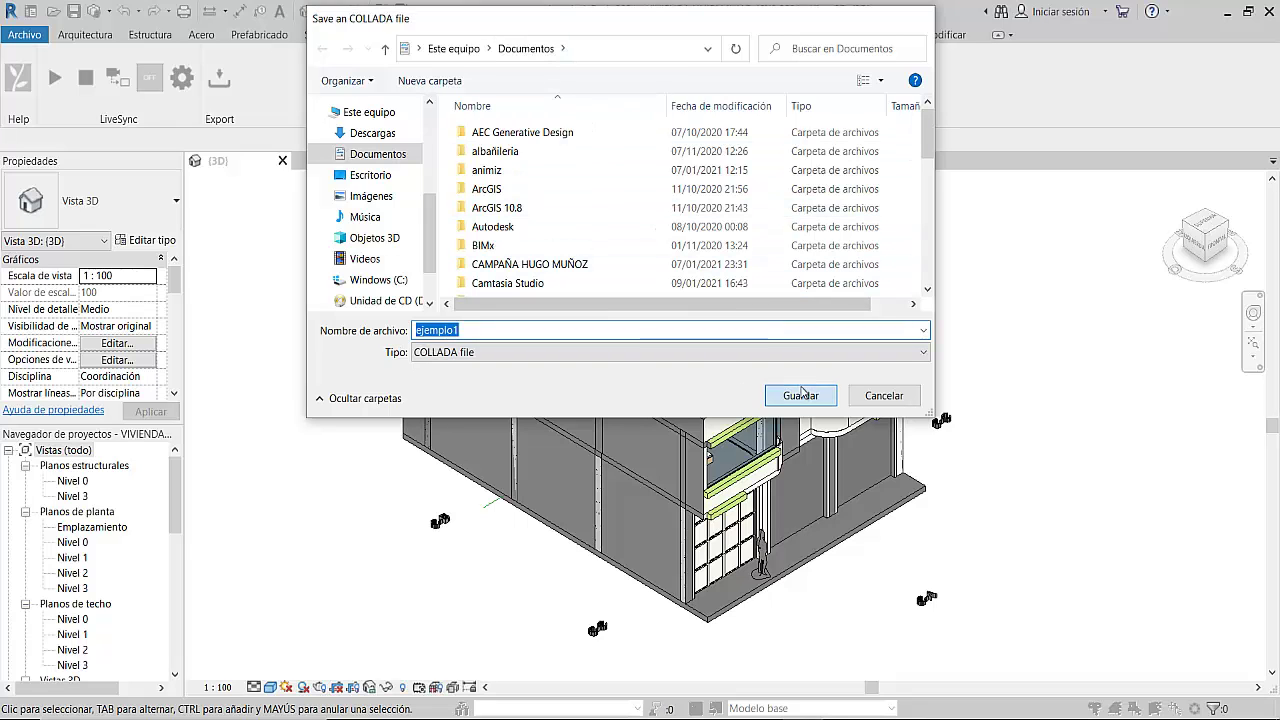
click(801, 394)
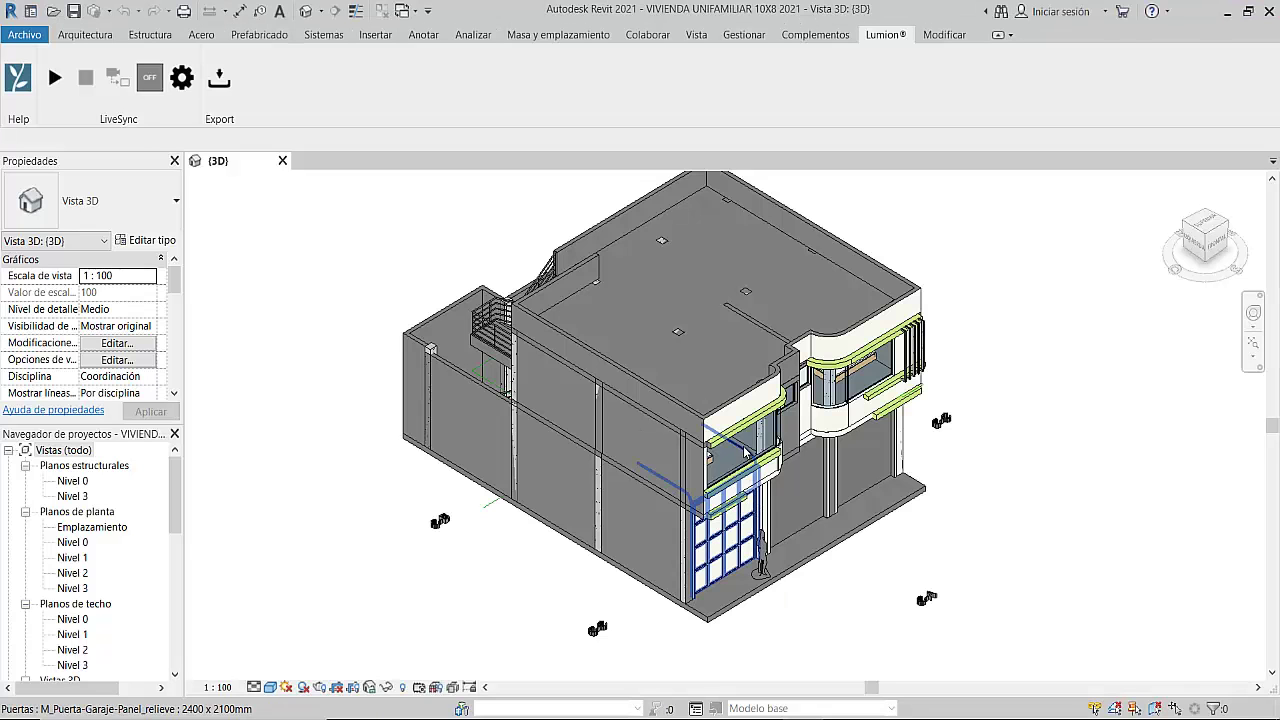
Search 'lumion' in the Start menu and launch Lumion 8.0
click(10, 708)
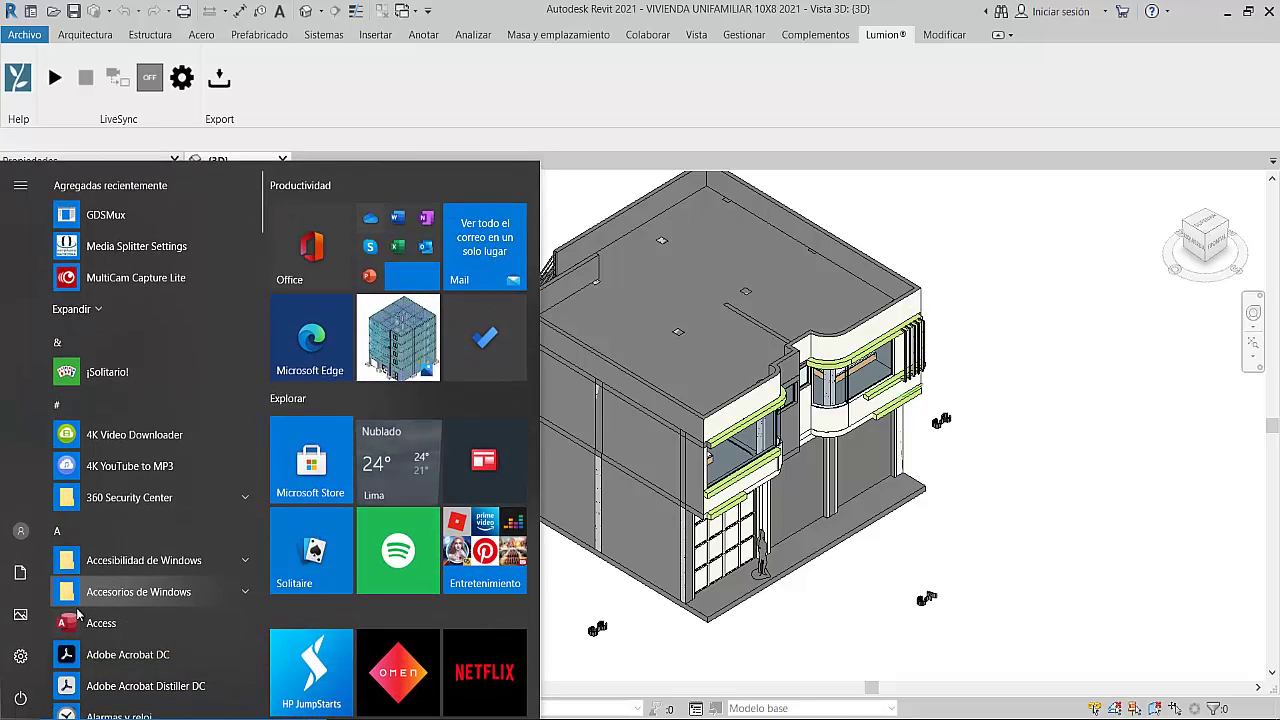
text(lumion)
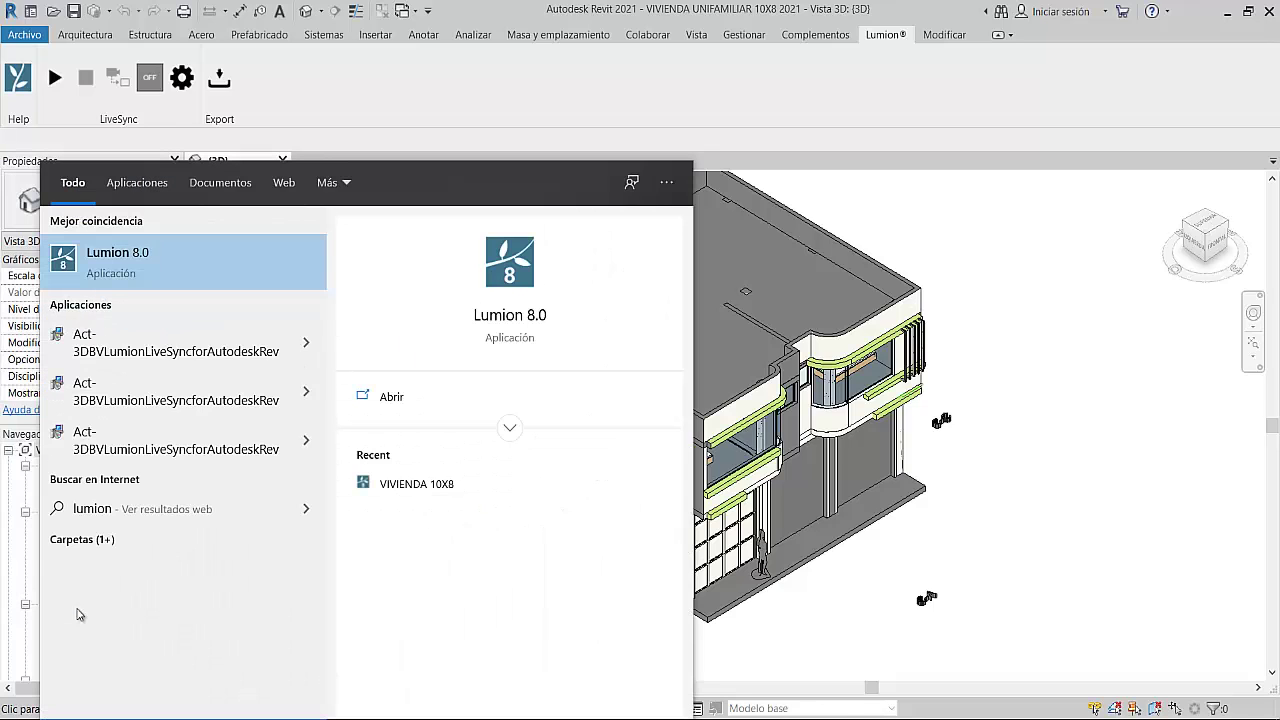
click(190, 274)
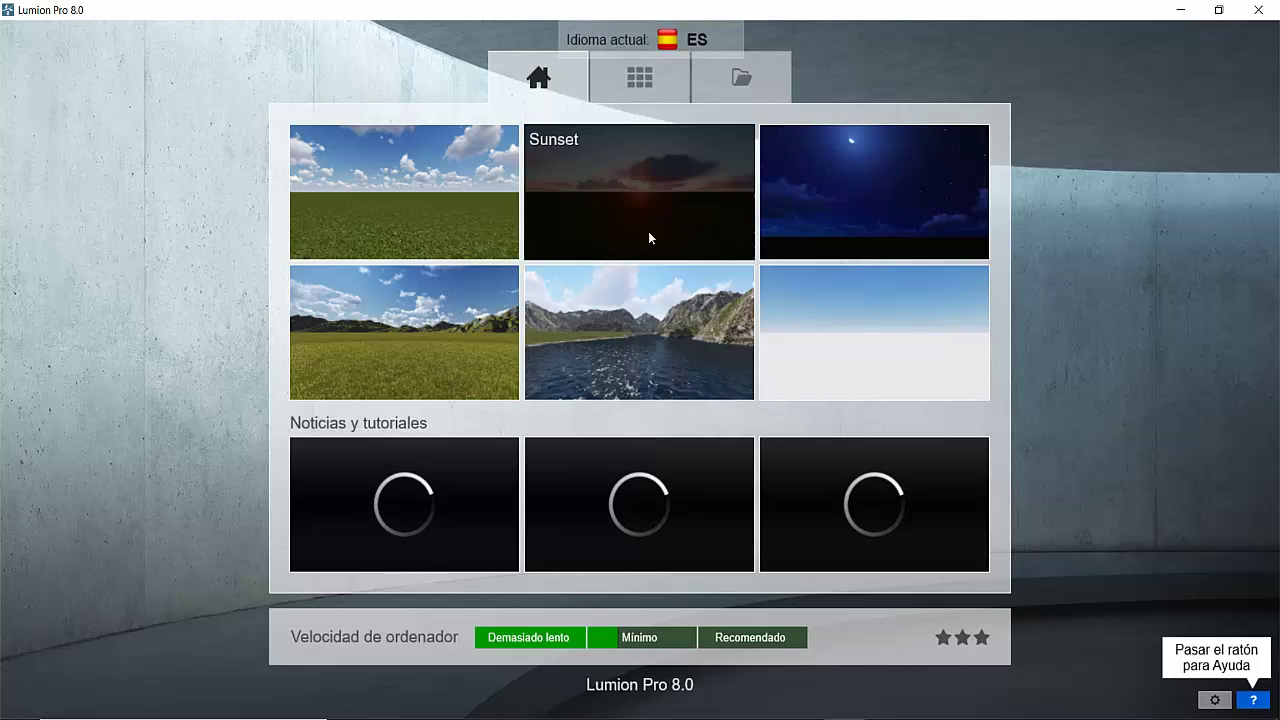
Start a grassy-plain scene and bring up the Importaciones > Importar nuevo modelo file browser
click(478, 241)
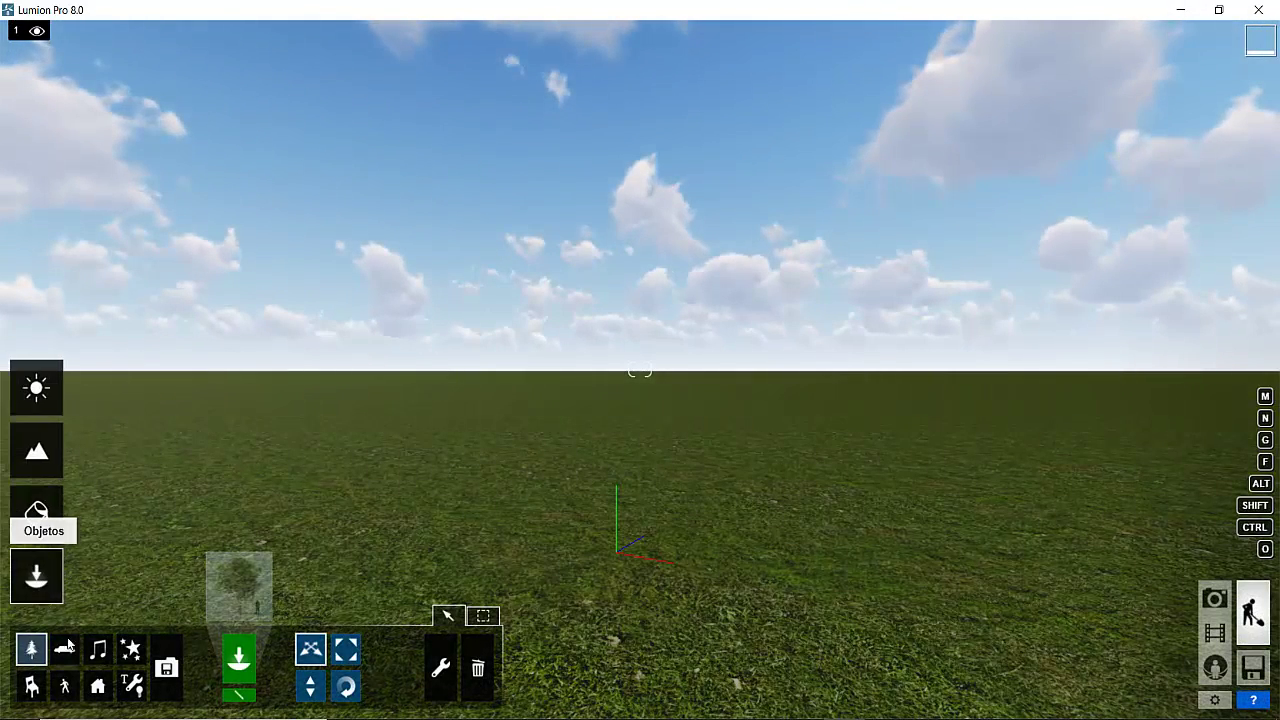
click(168, 670)
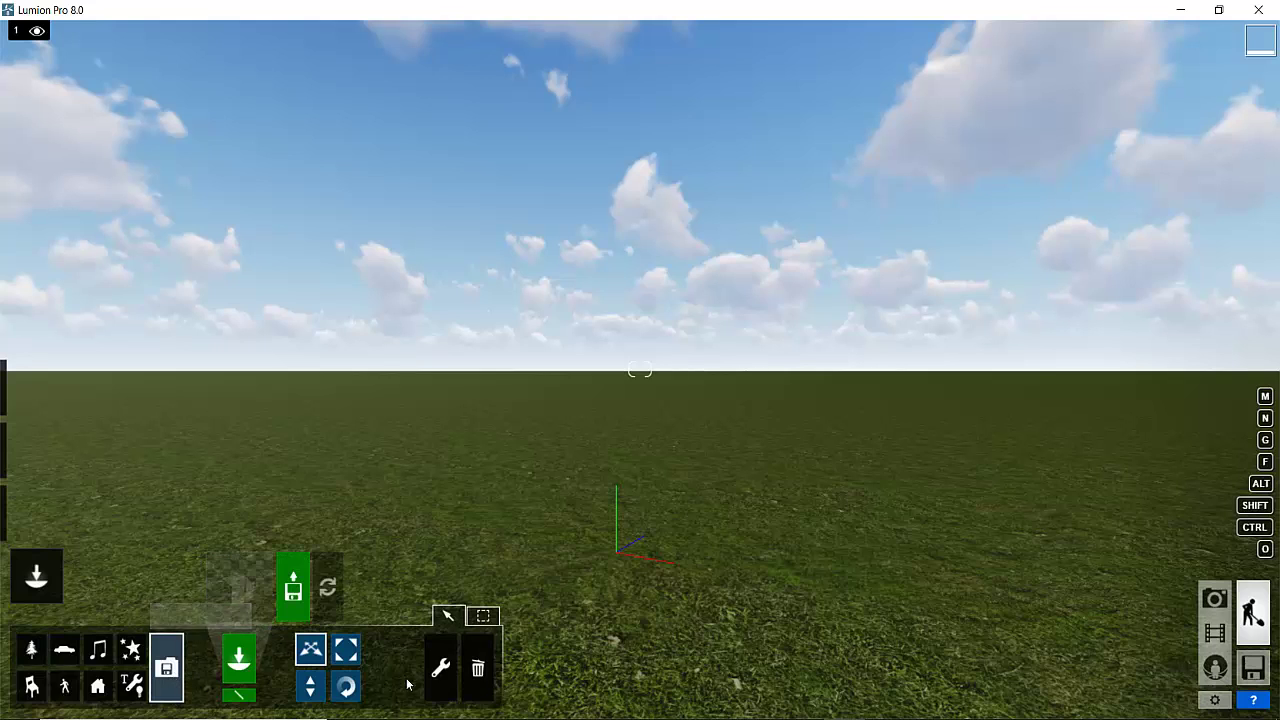
click(294, 592)
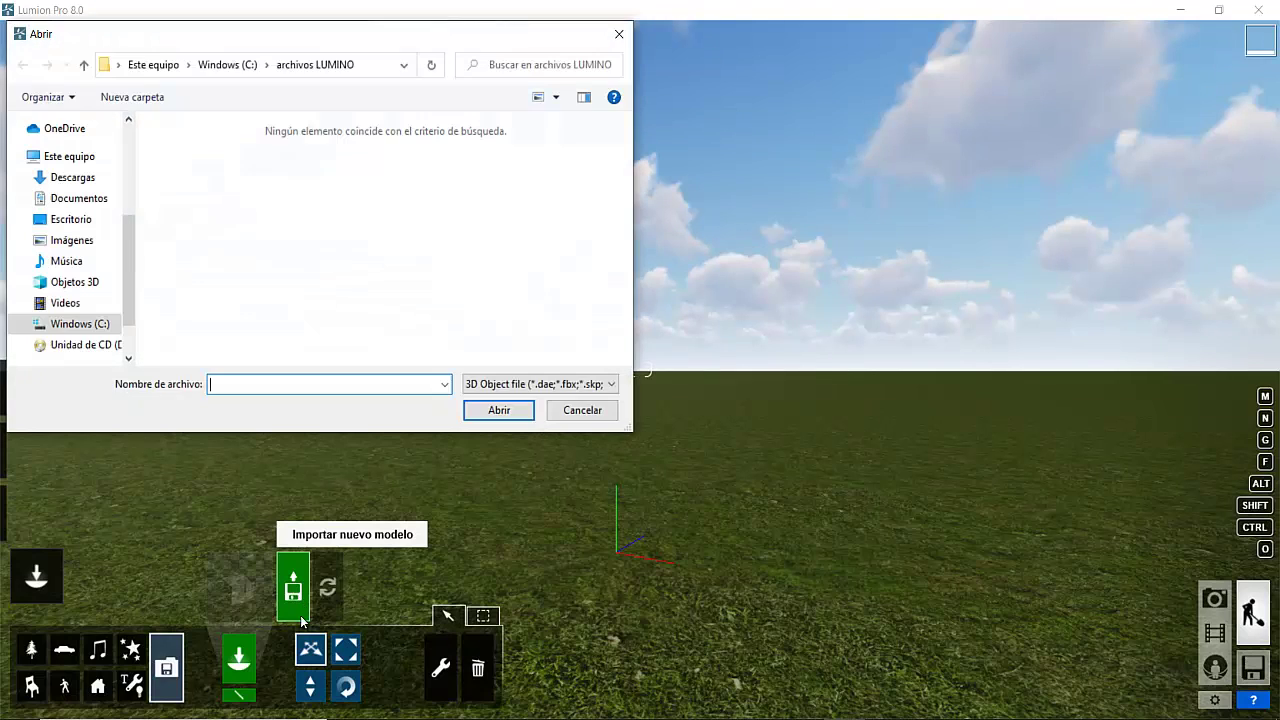
Import ejemplo1.dae from the Documents folder as a model into the Lumion scene
click(85, 200)
scroll(300, 245, down, 5)
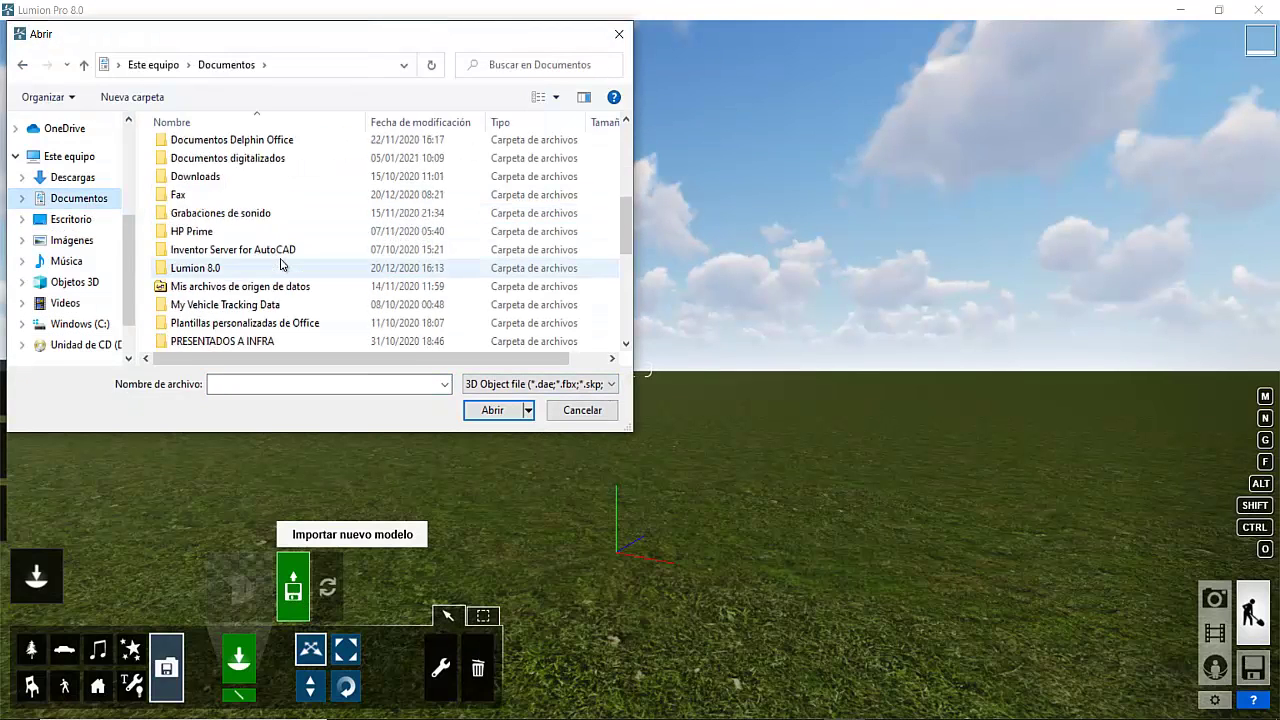
scroll(281, 264, down, 5)
scroll(257, 323, up, 1)
scroll(257, 317, up, 1)
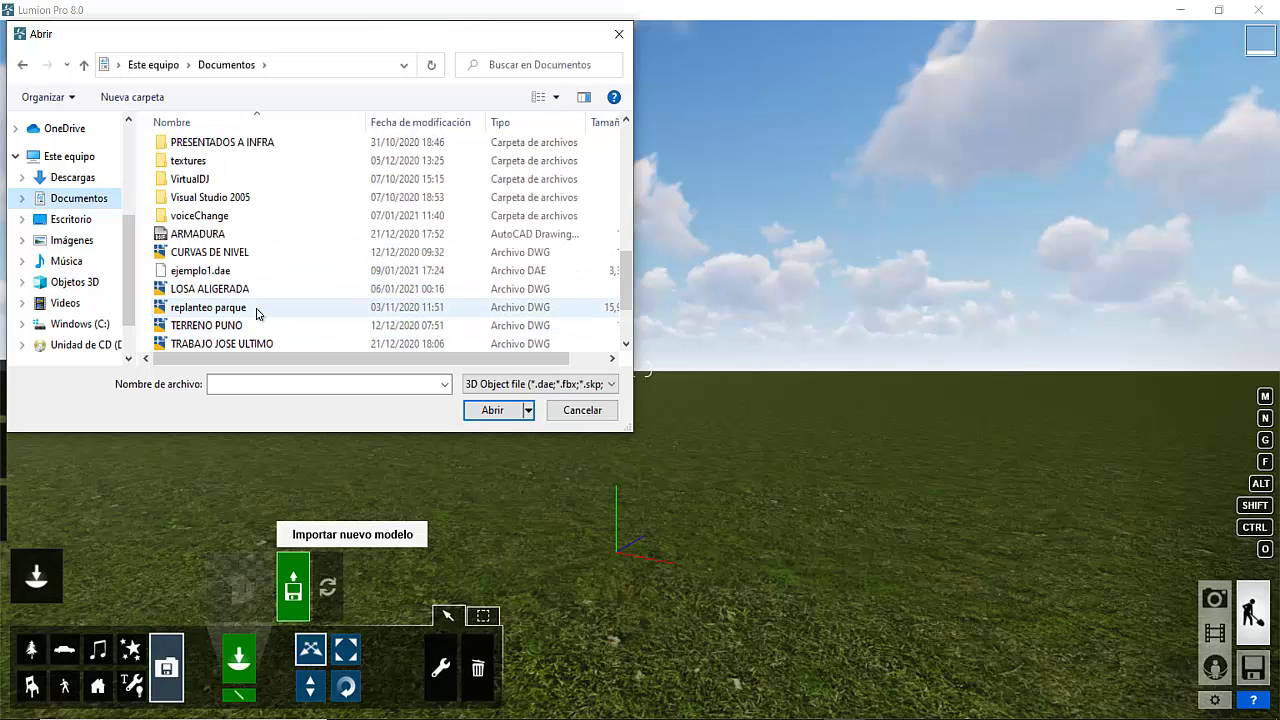
click(235, 272)
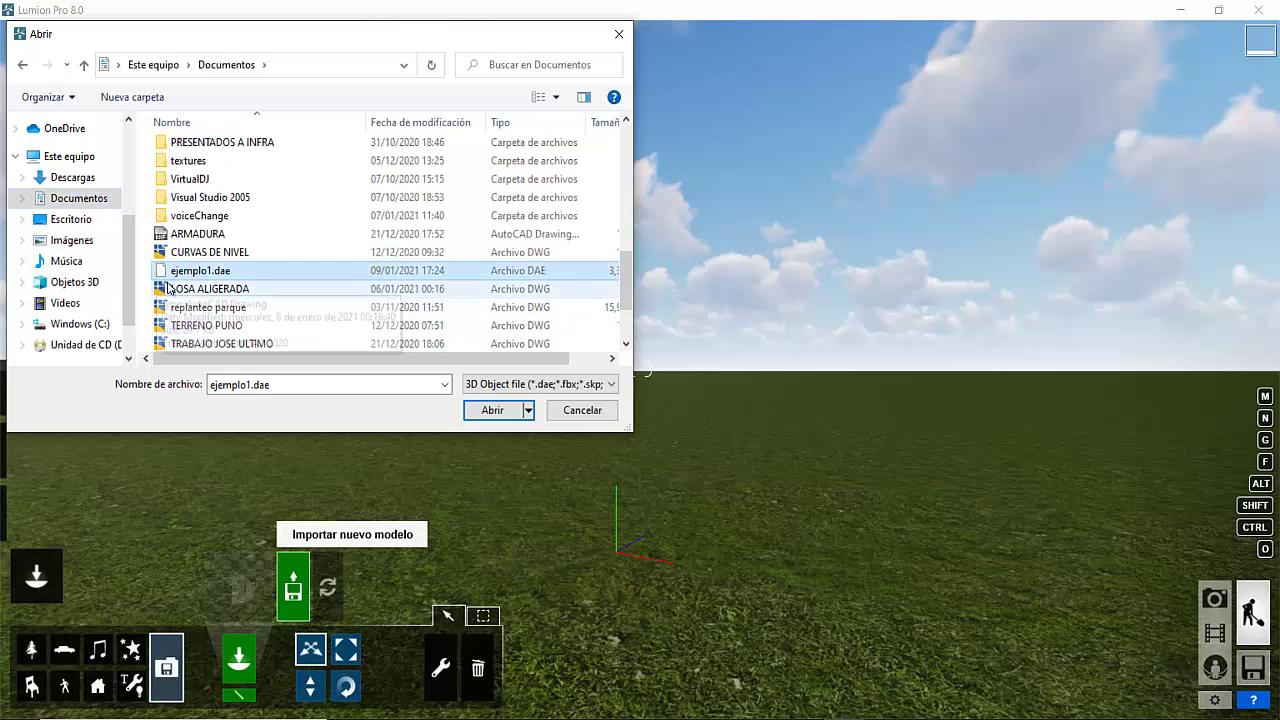
double_click(253, 270)
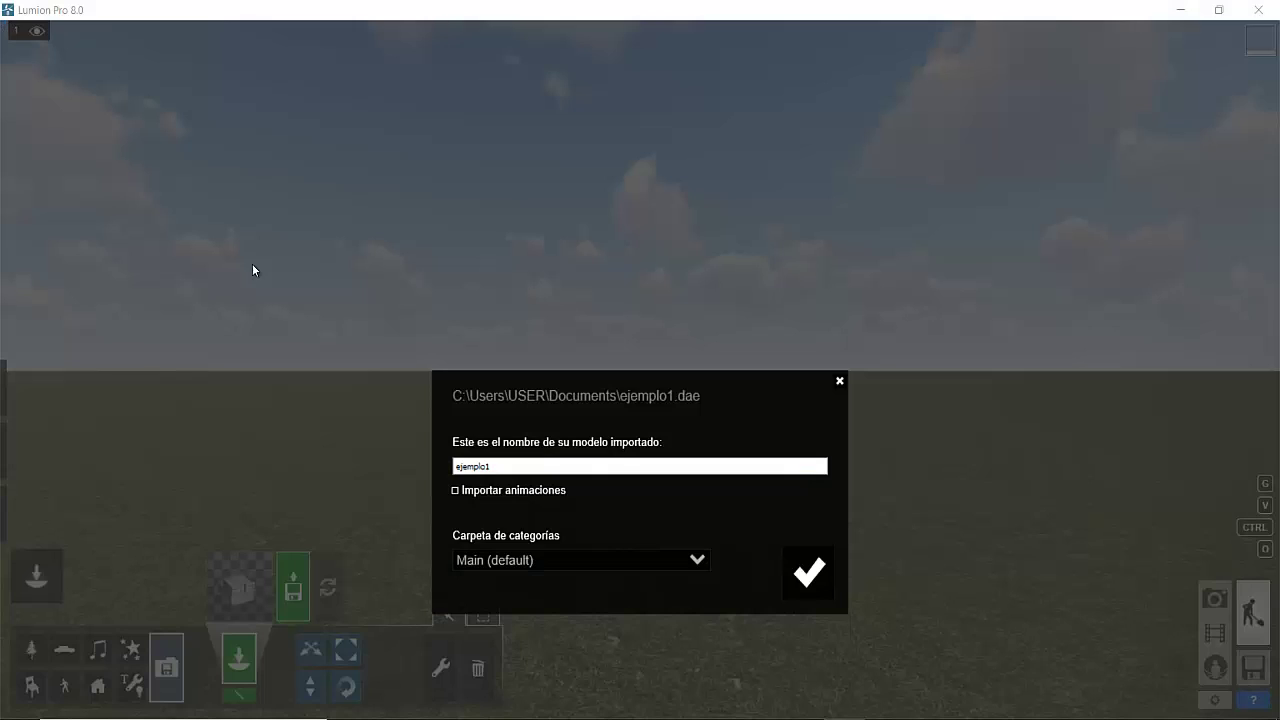
click(800, 568)
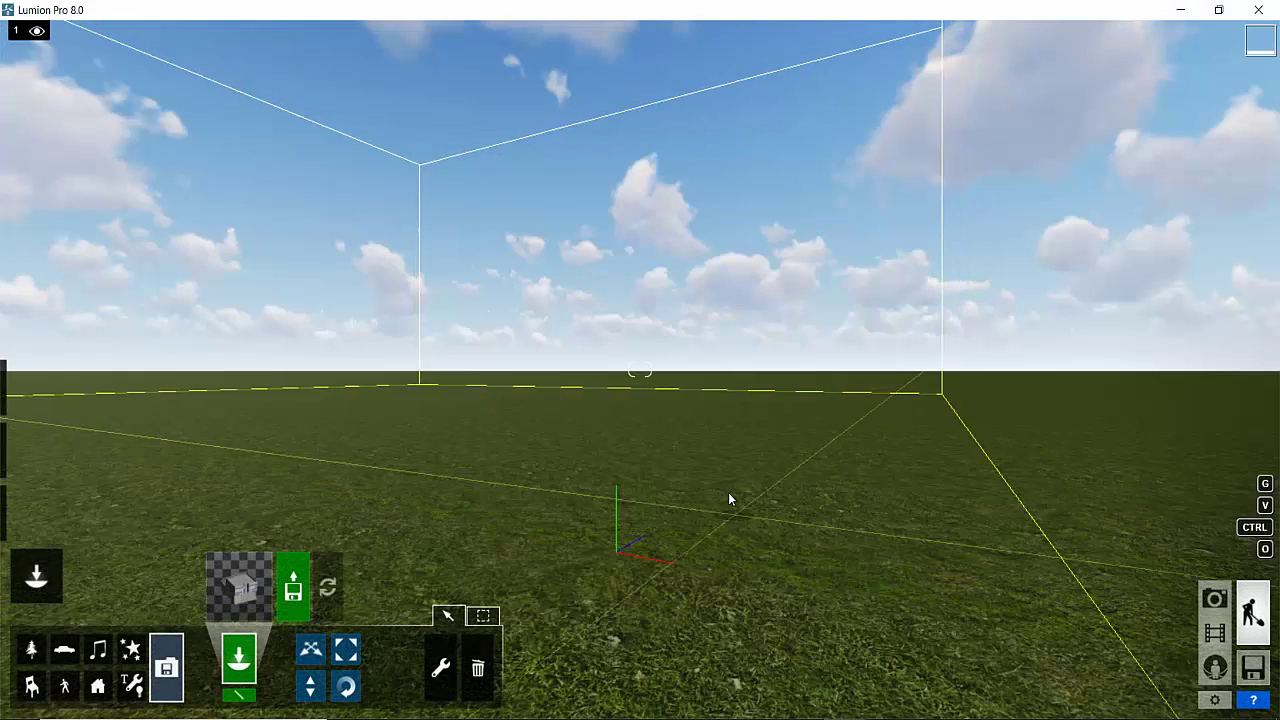
Place the ejemplo1 house on the grass and fly the camera around to view its facade
click(761, 454)
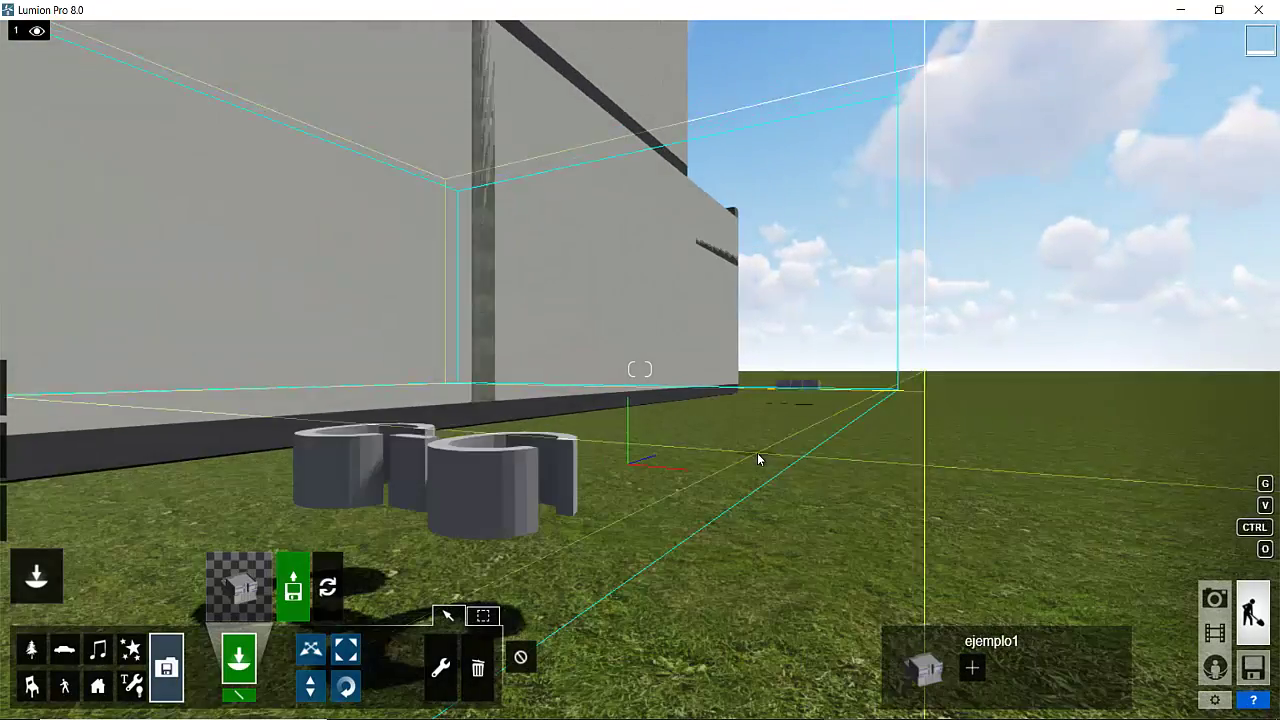
scroll(756, 459, down, 10)
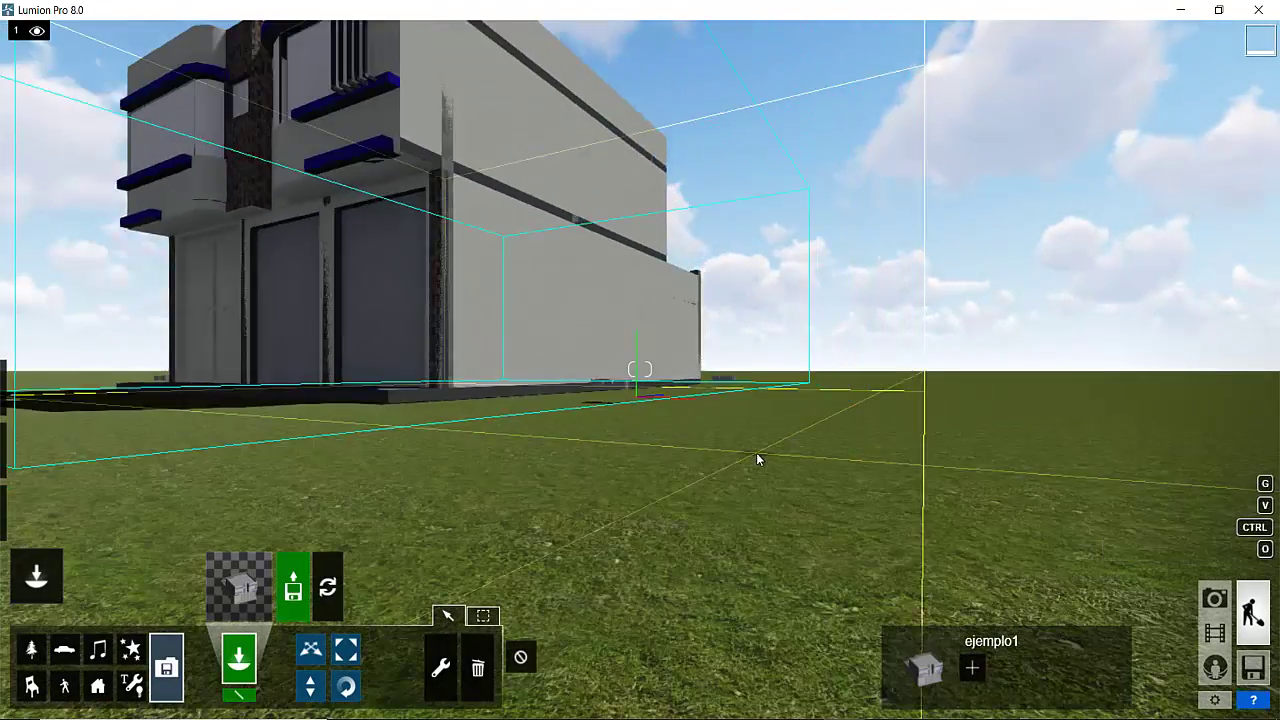
mouse_move(756, 459)
right_down()
mouse_move(380, 365)
mouse_move(378, 352)
right_up()
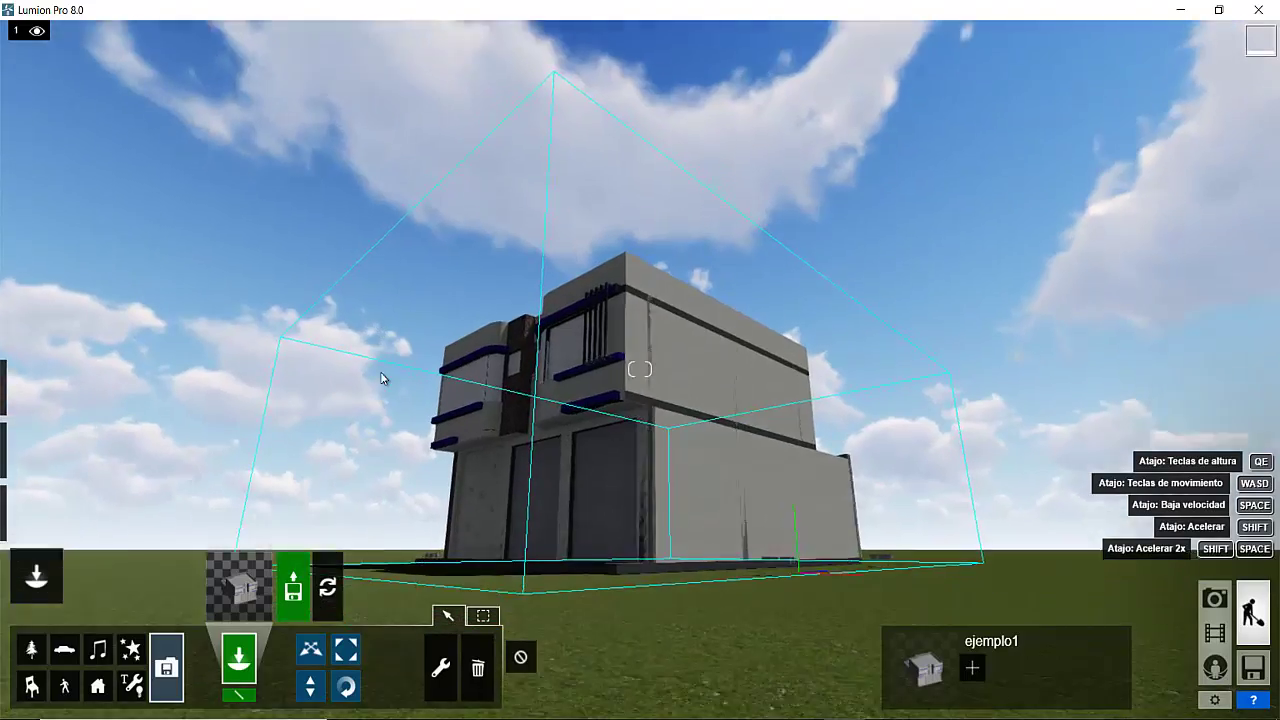
scroll(373, 355, up, 5)
scroll(378, 357, up, 5)
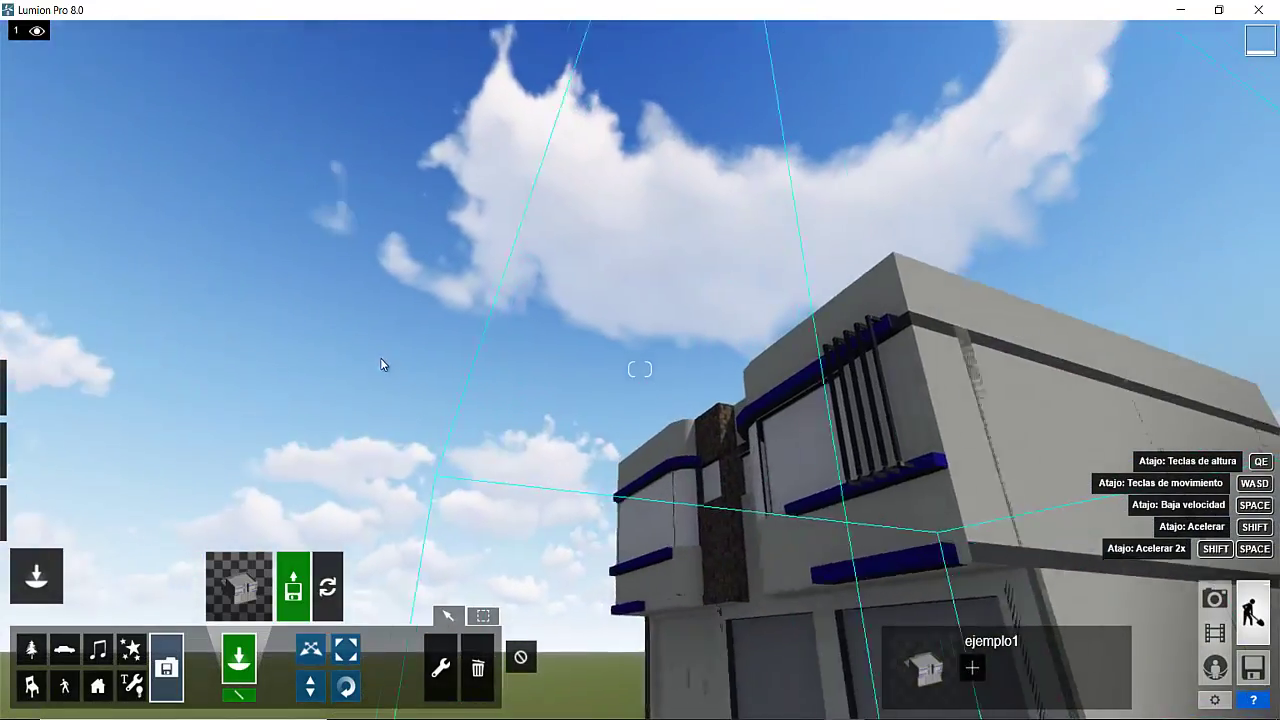
scroll(382, 360, up, 3)
key(d)
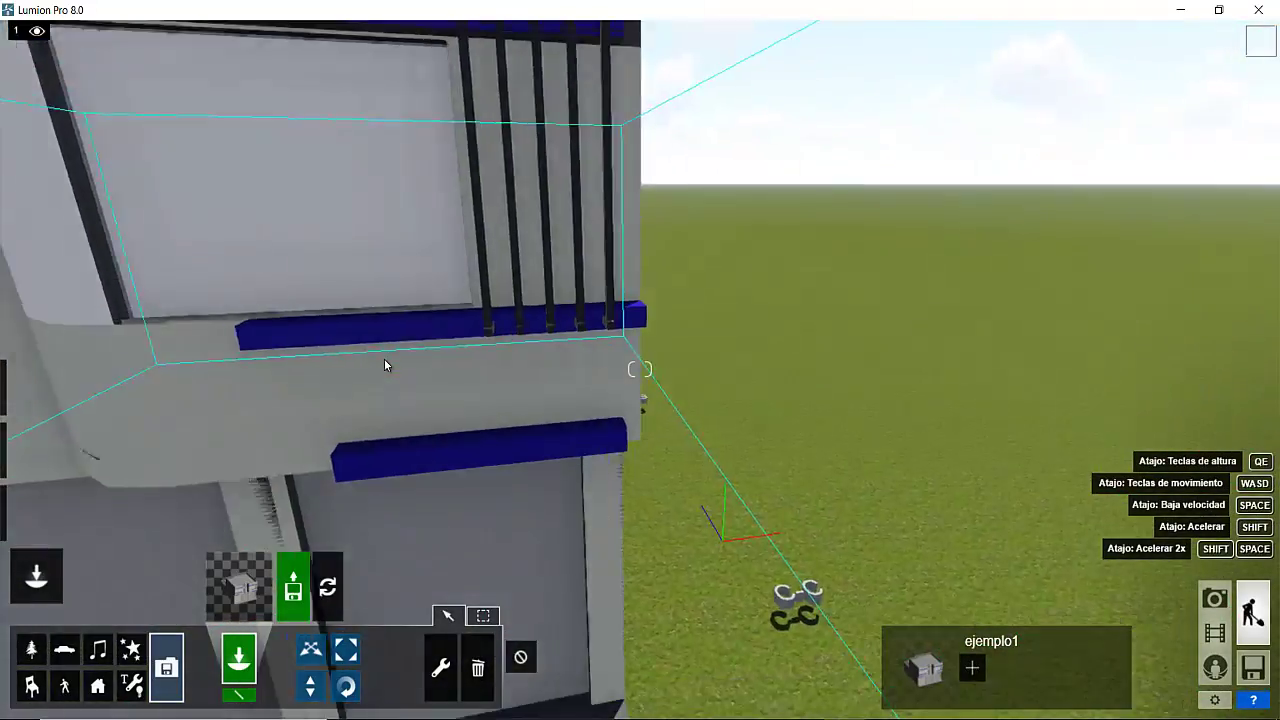
key(a)
scroll(384, 358, down, 5)
scroll(370, 365, down, 3)
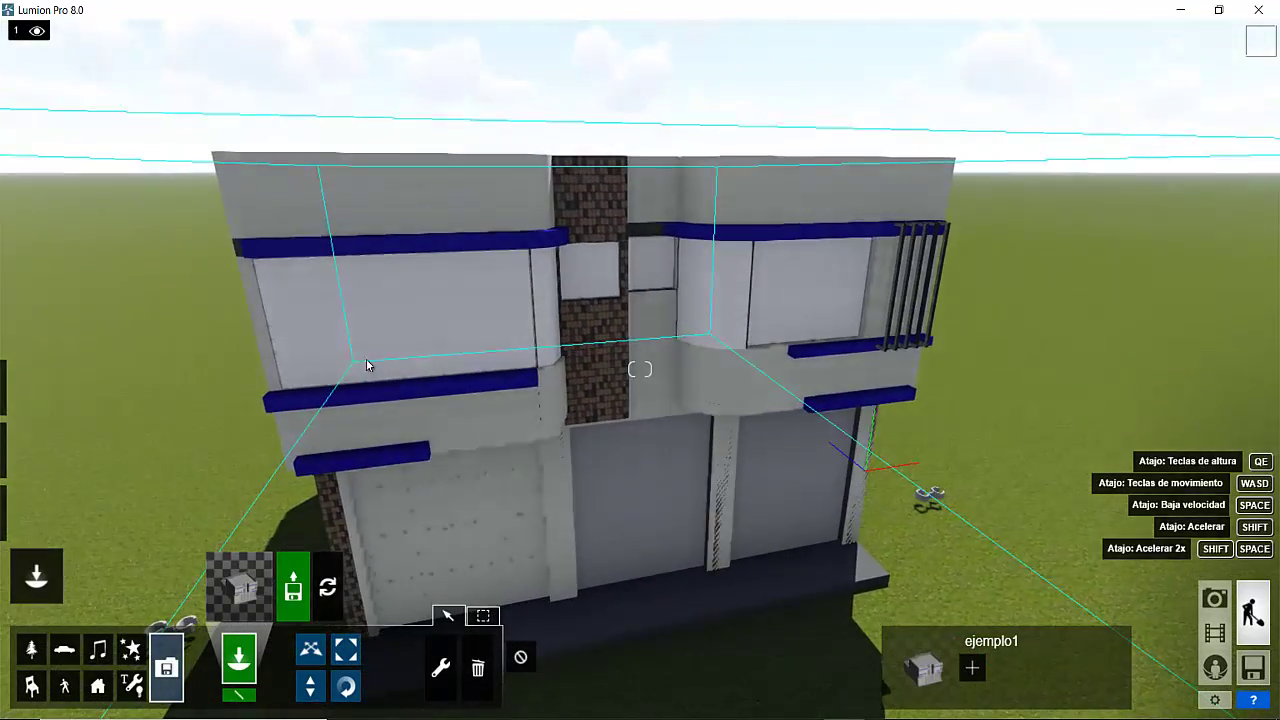
Give the house's windows a transparent glass material in the Materials editor
click(38, 514)
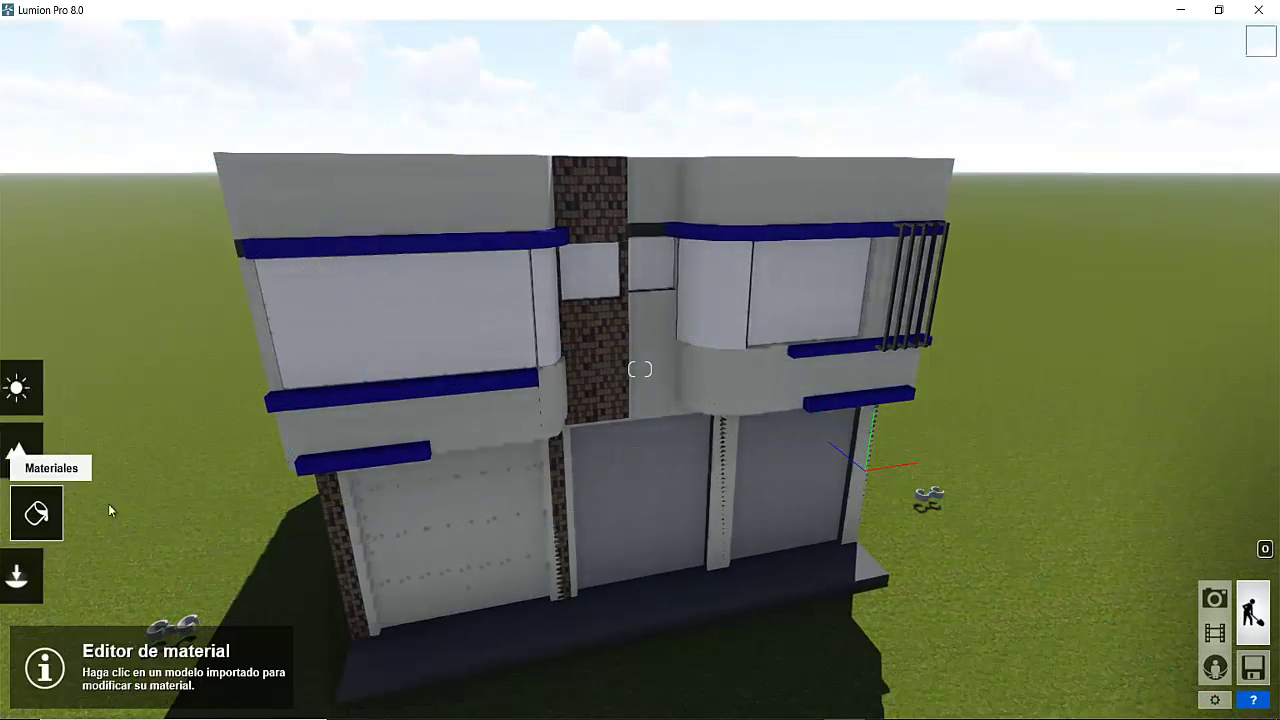
click(512, 353)
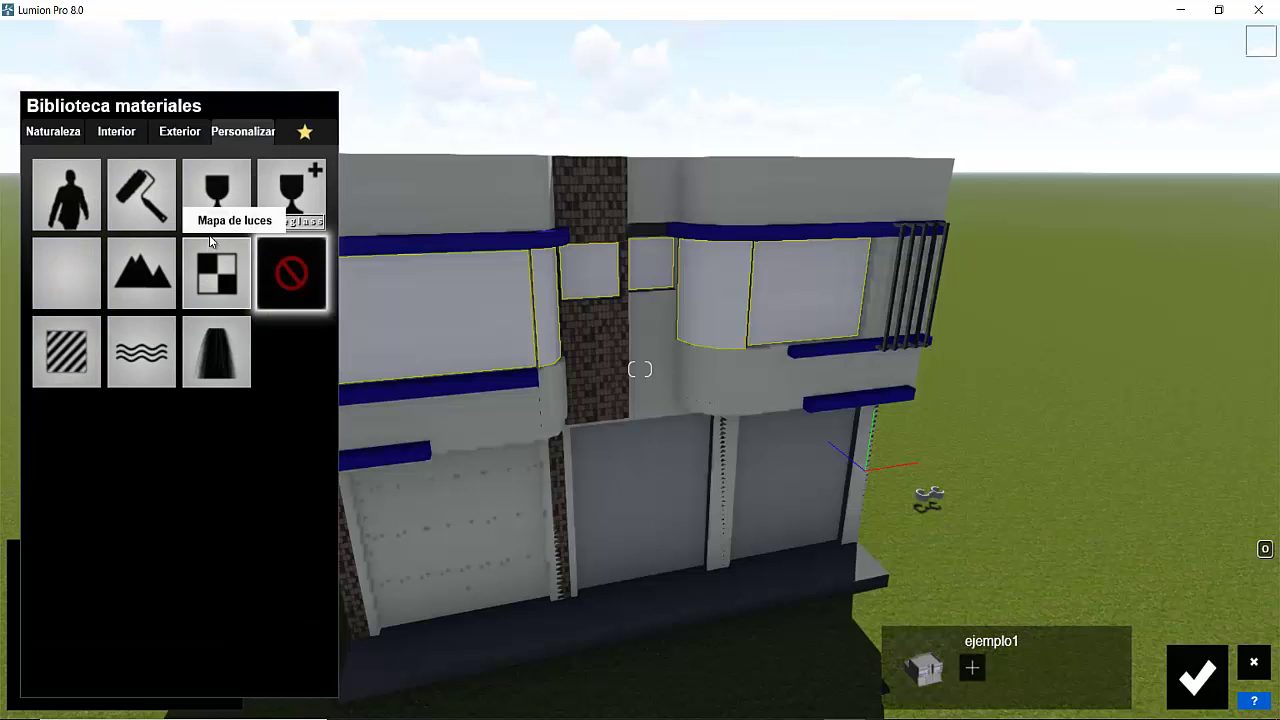
click(213, 222)
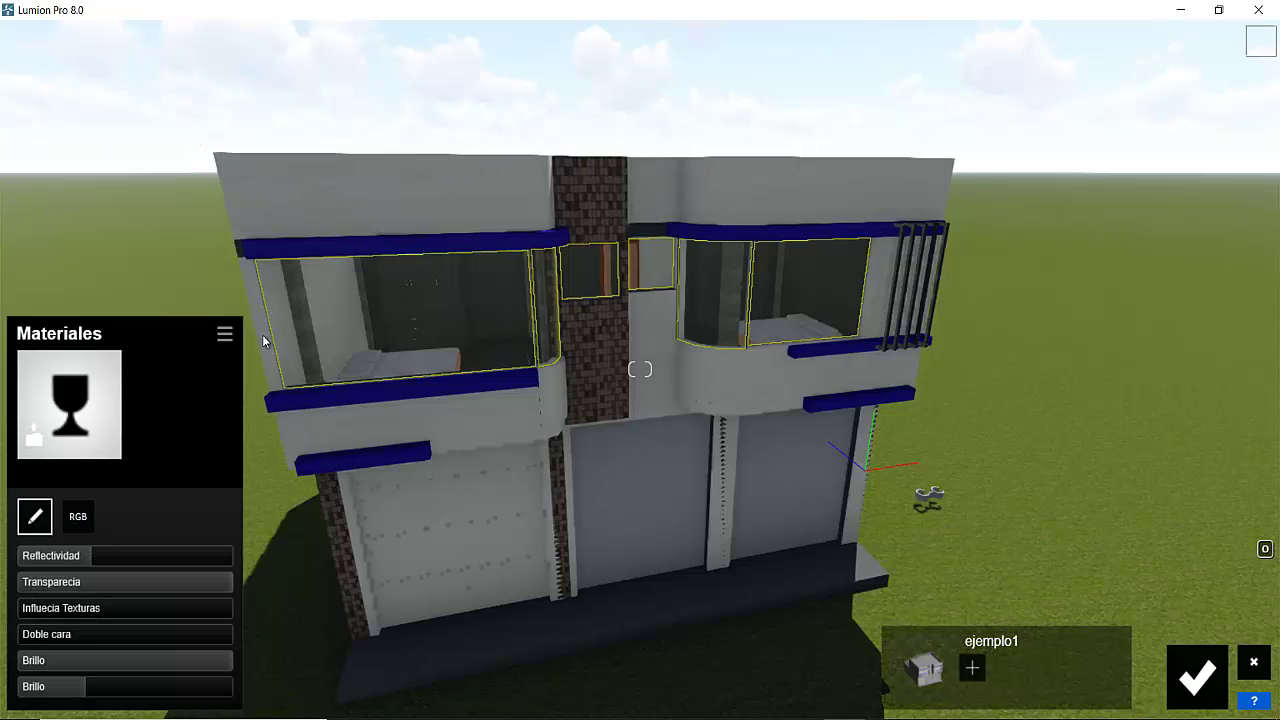
Select the white facade walls and preview red, blue and grey Interior carpet materials on them
click(487, 449)
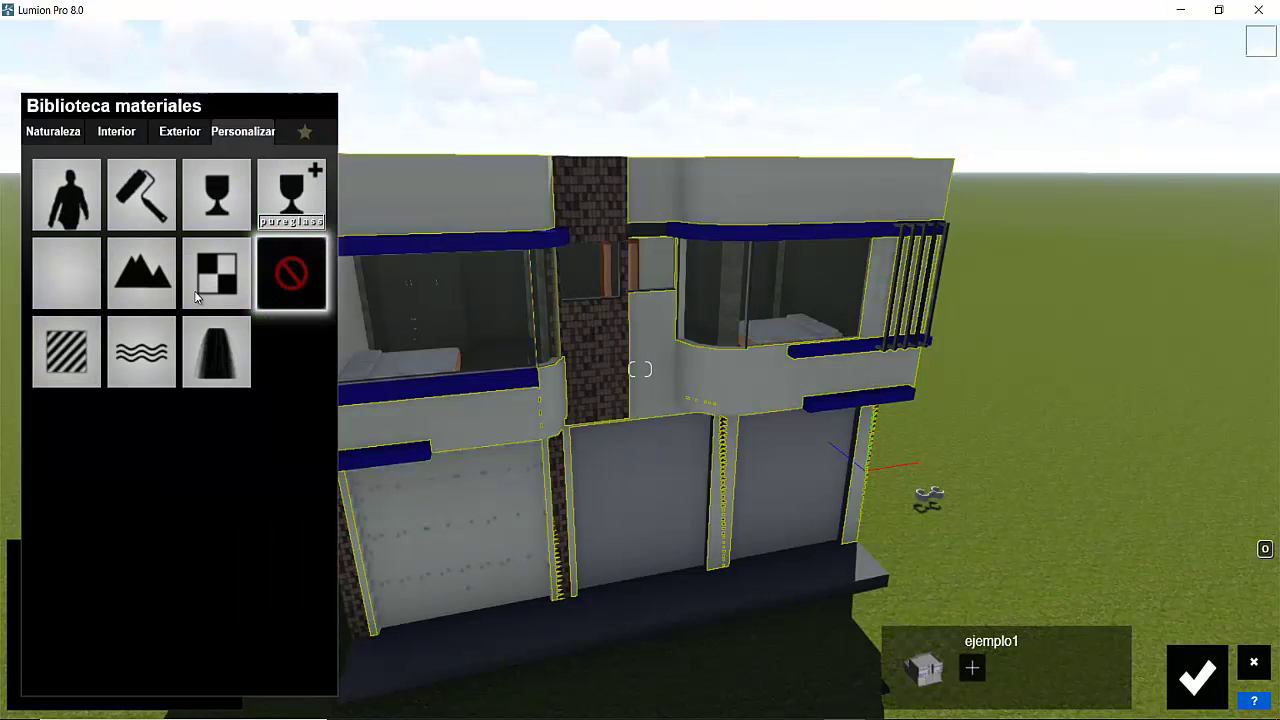
click(124, 134)
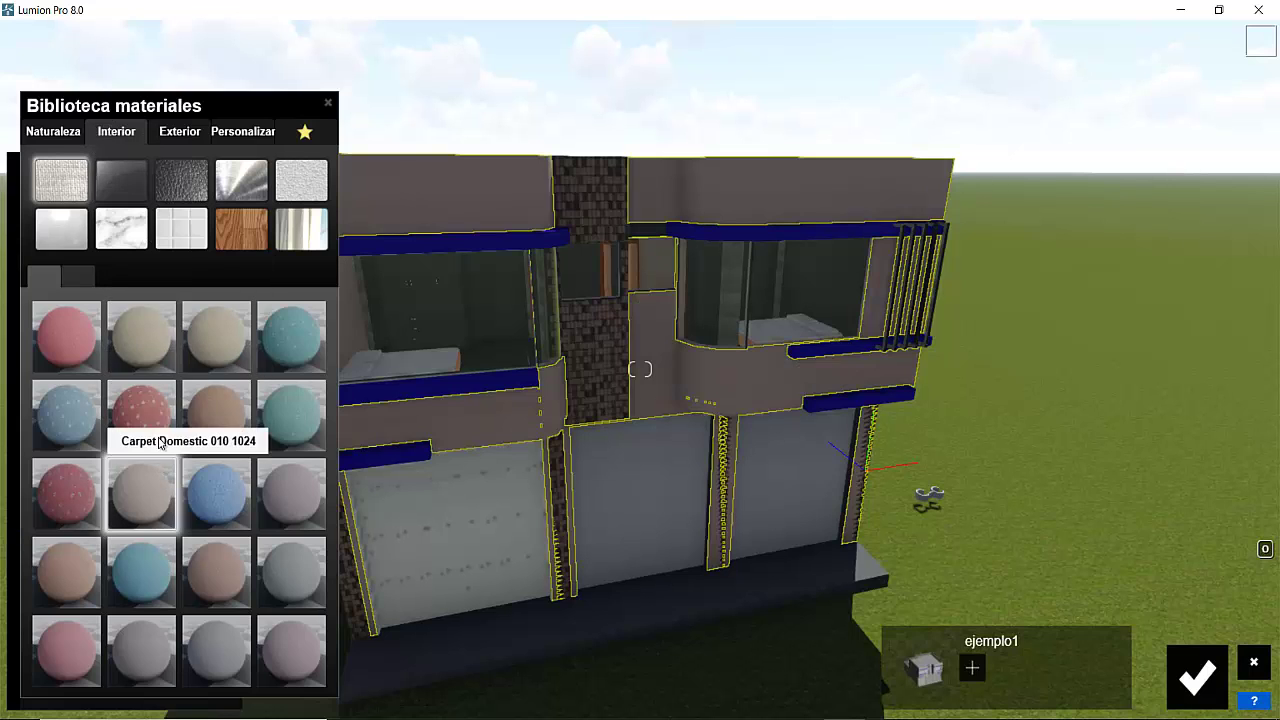
click(141, 410)
click(46, 432)
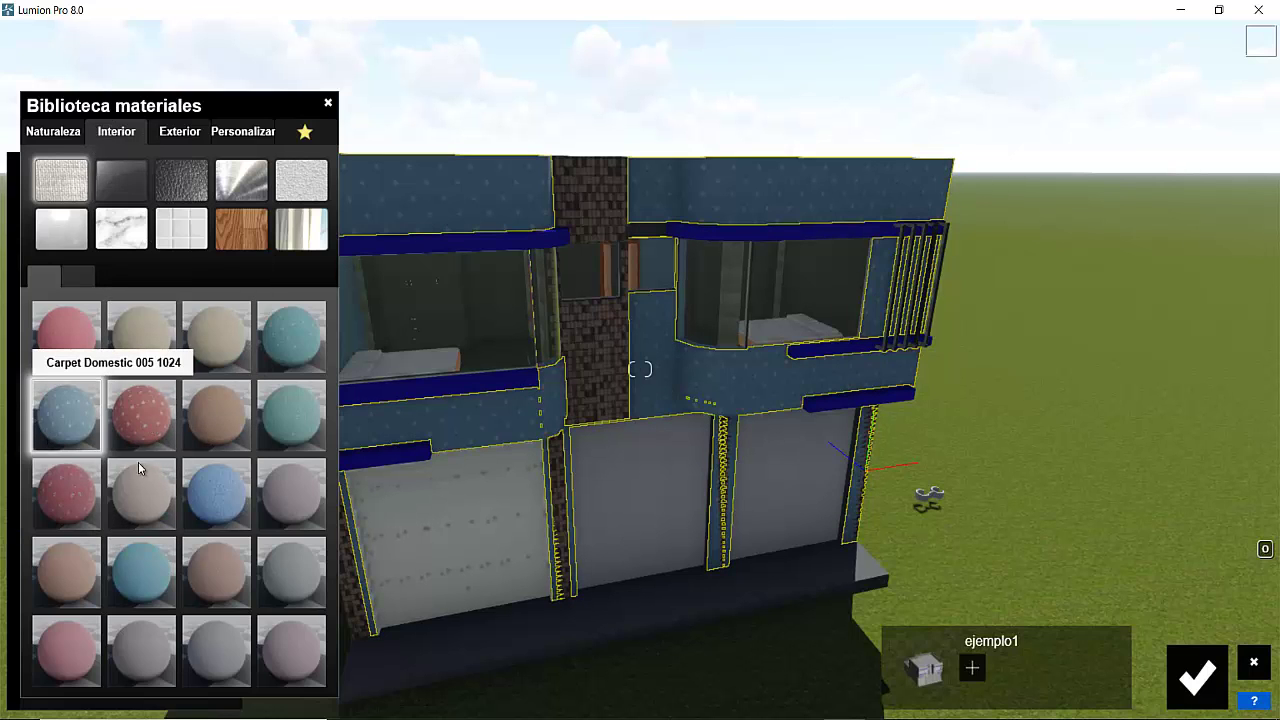
click(165, 652)
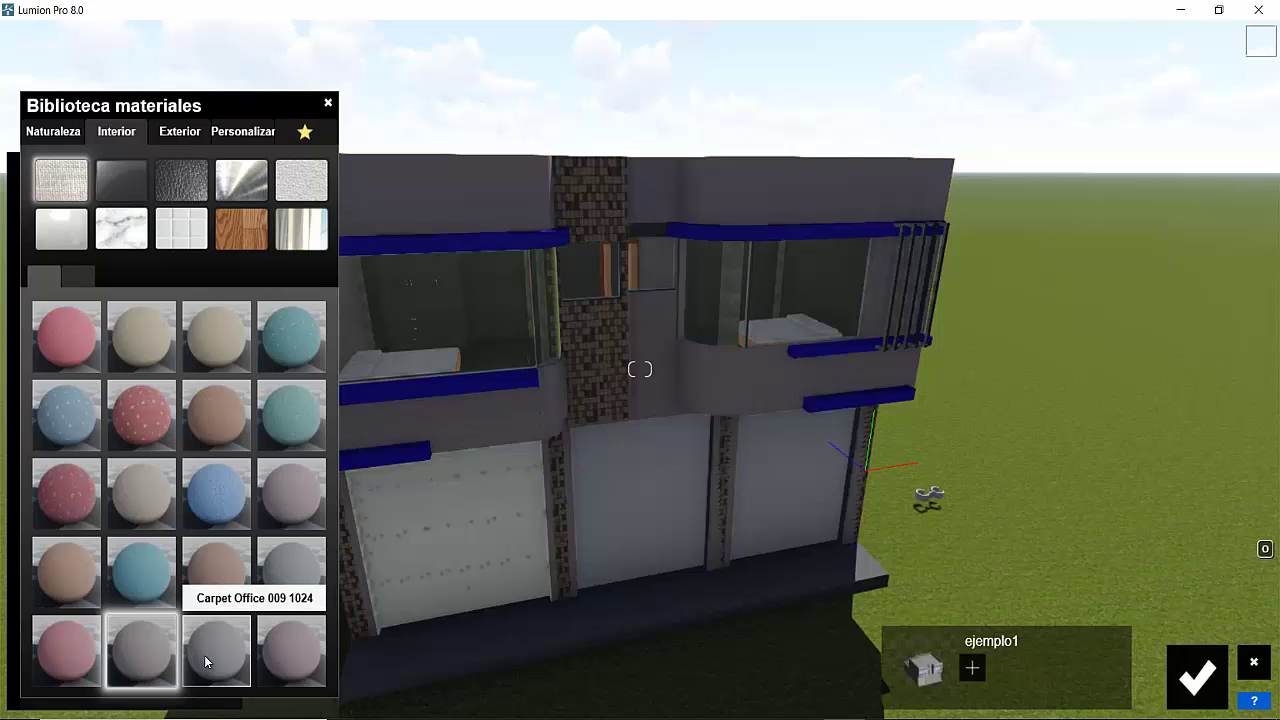
click(204, 655)
Finish the walls with the Enlucido Ceiling V3 1200mmx600mm tiled material
click(158, 240)
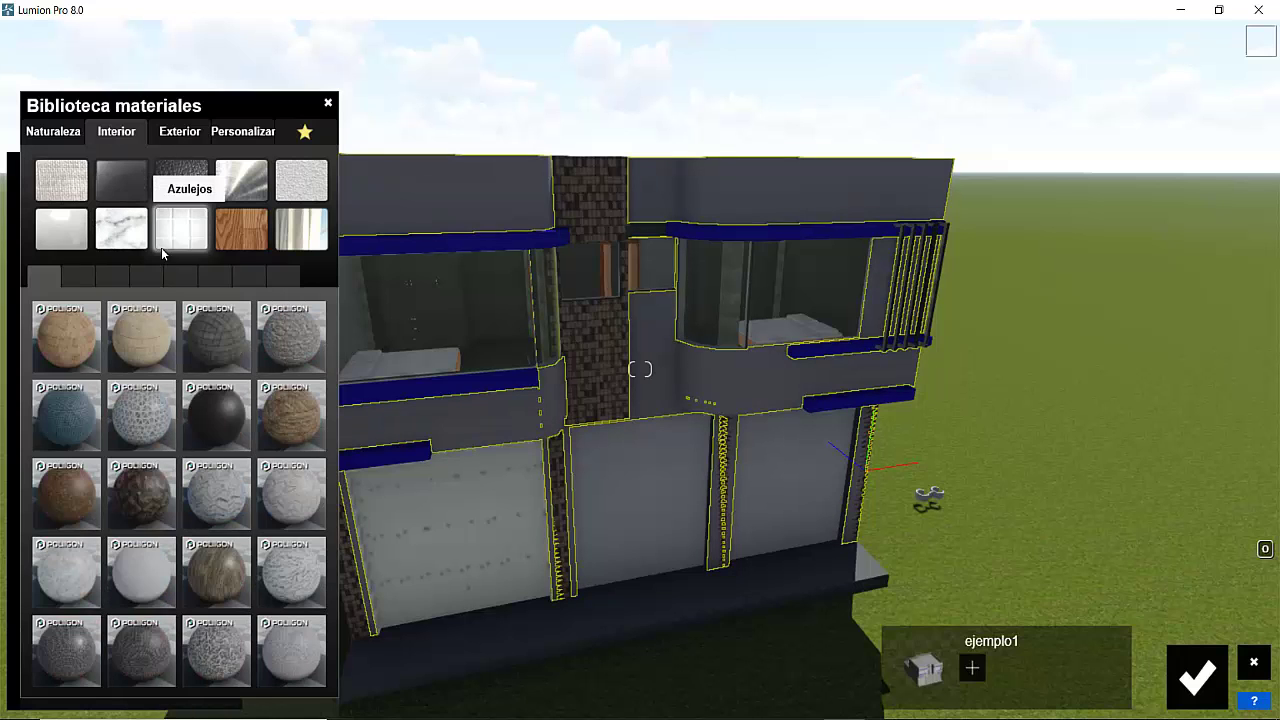
click(301, 218)
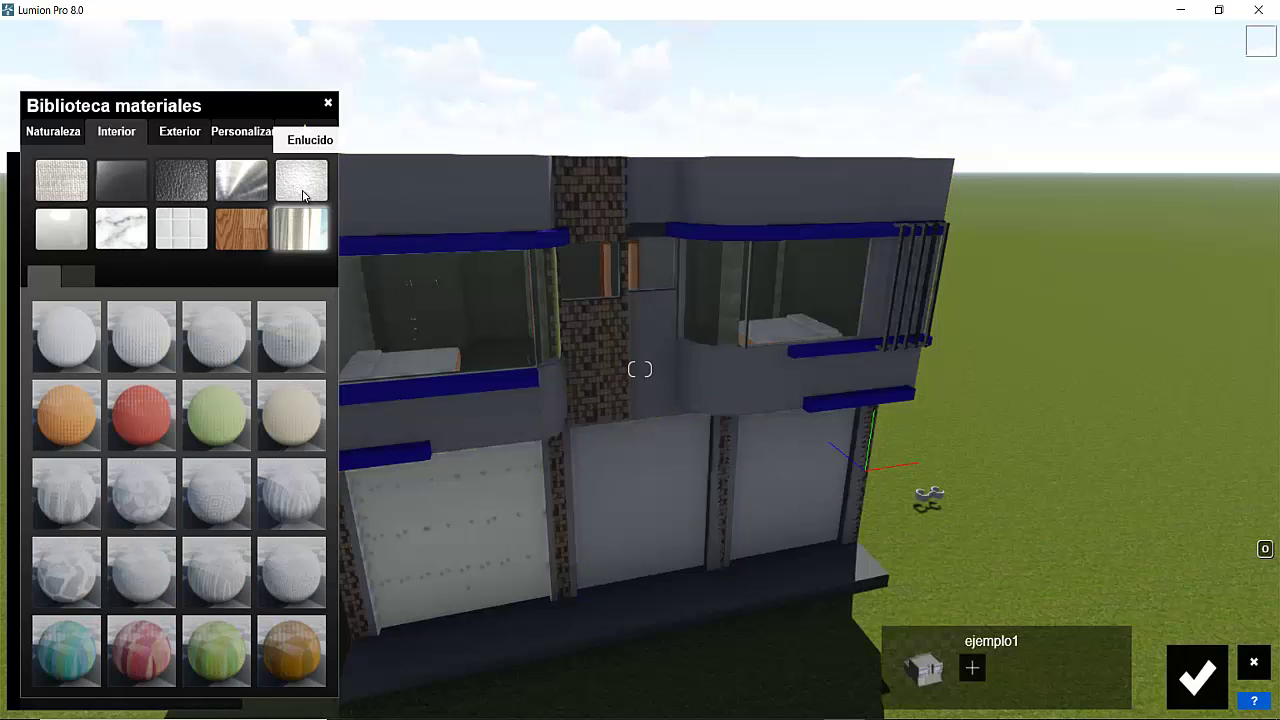
click(301, 178)
click(150, 345)
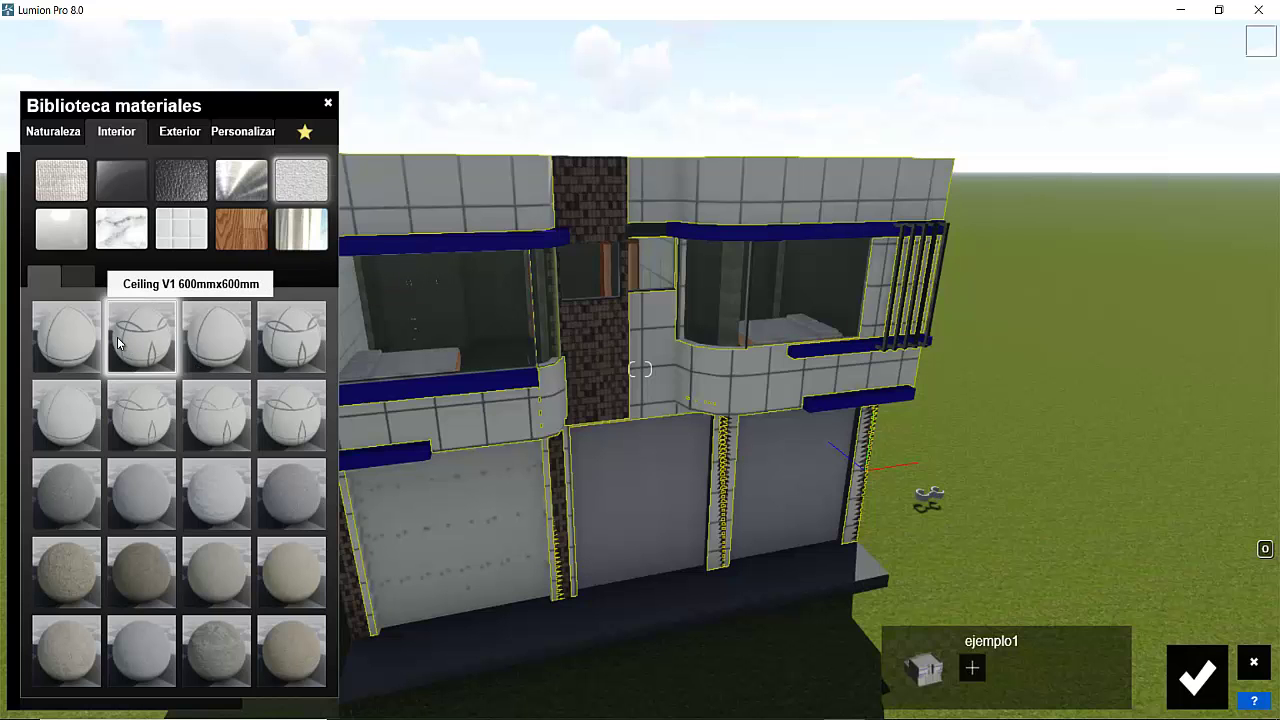
click(72, 355)
click(82, 402)
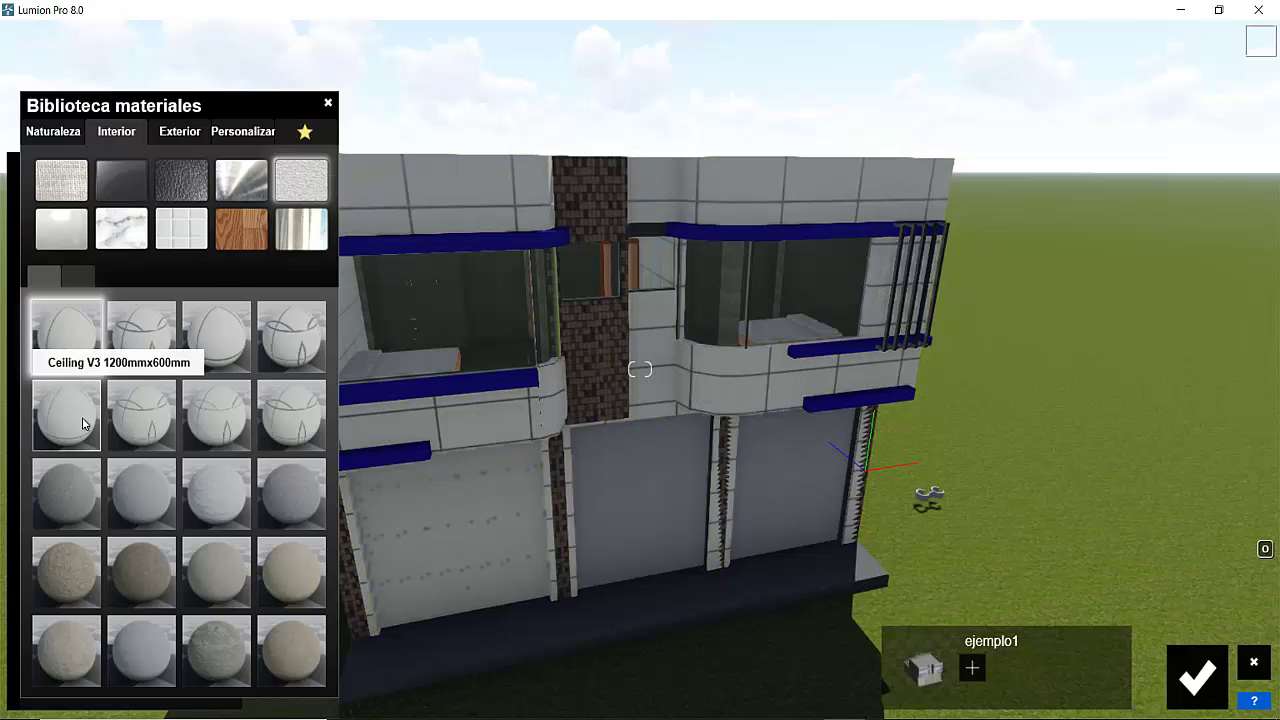
scroll(656, 565, down, 5)
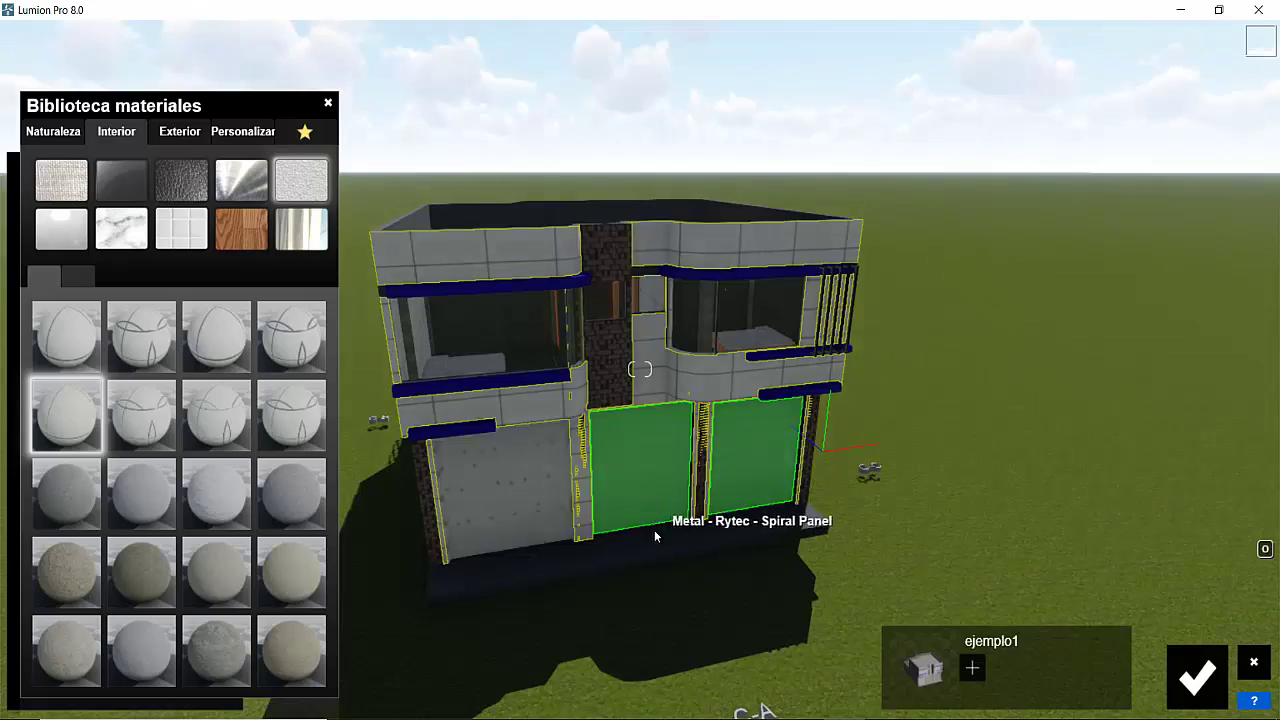
scroll(654, 535, down, 3)
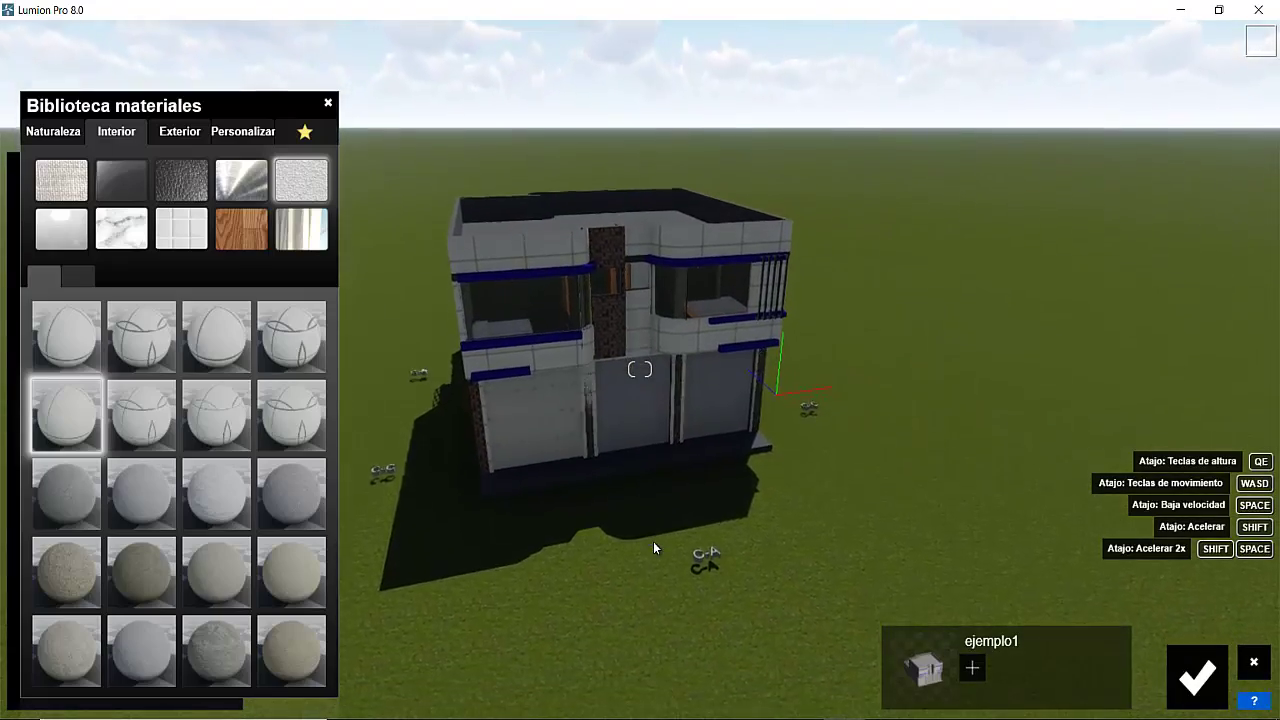
scroll(653, 541, up, 2)
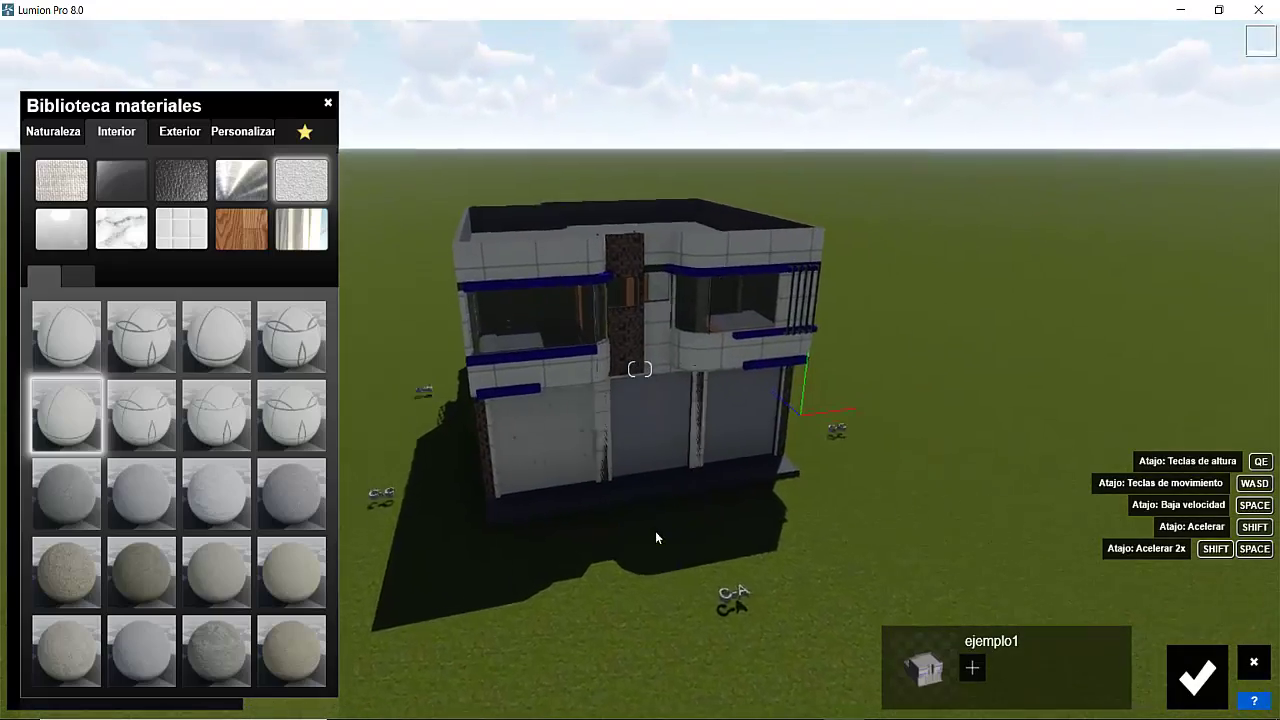
scroll(652, 535, up, 4)
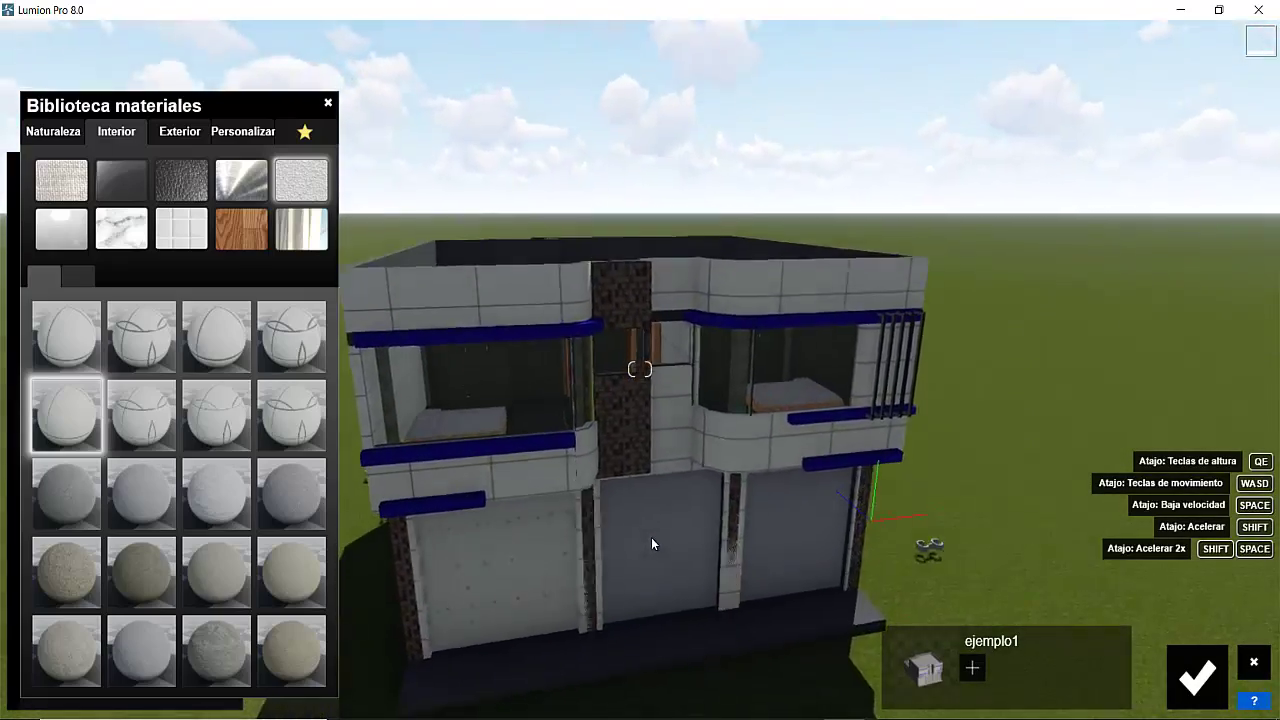
scroll(651, 537, up, 2)
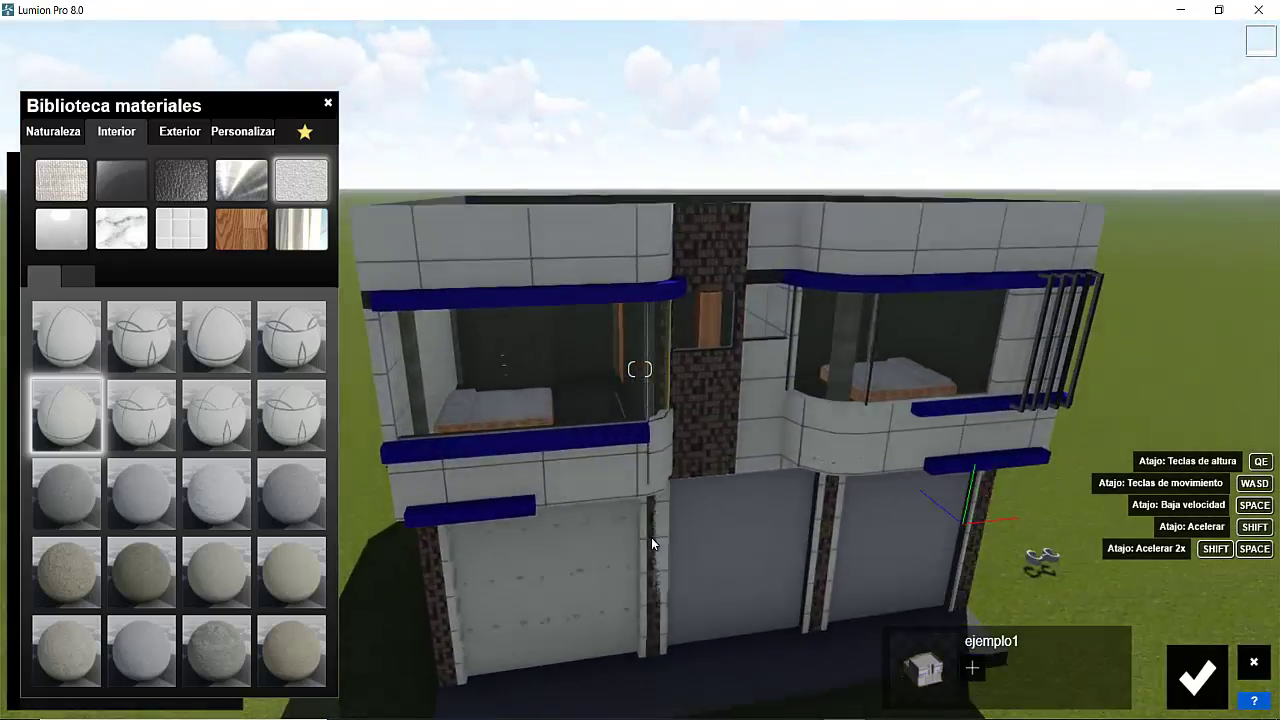
scroll(651, 537, up, 2)
scroll(651, 537, up, 3)
scroll(656, 536, up, 3)
scroll(656, 536, down, 2)
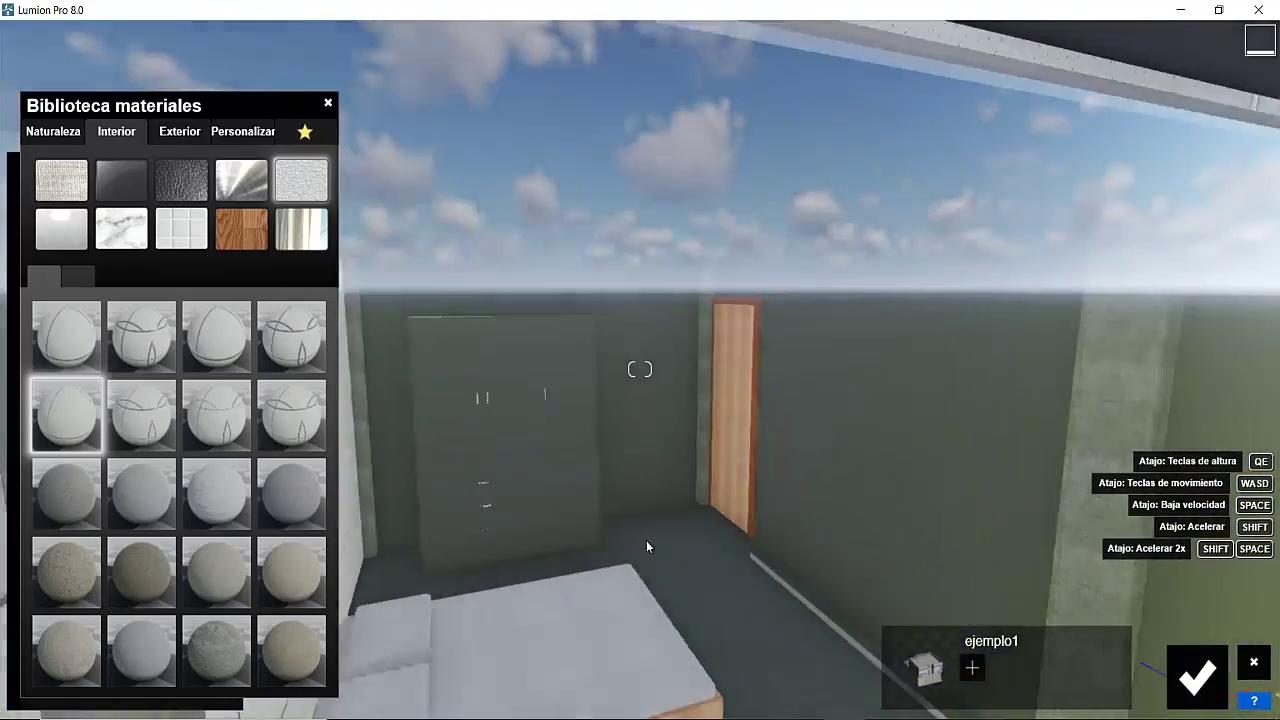
scroll(646, 540, down, 3)
scroll(654, 534, down, 3)
scroll(647, 540, down, 3)
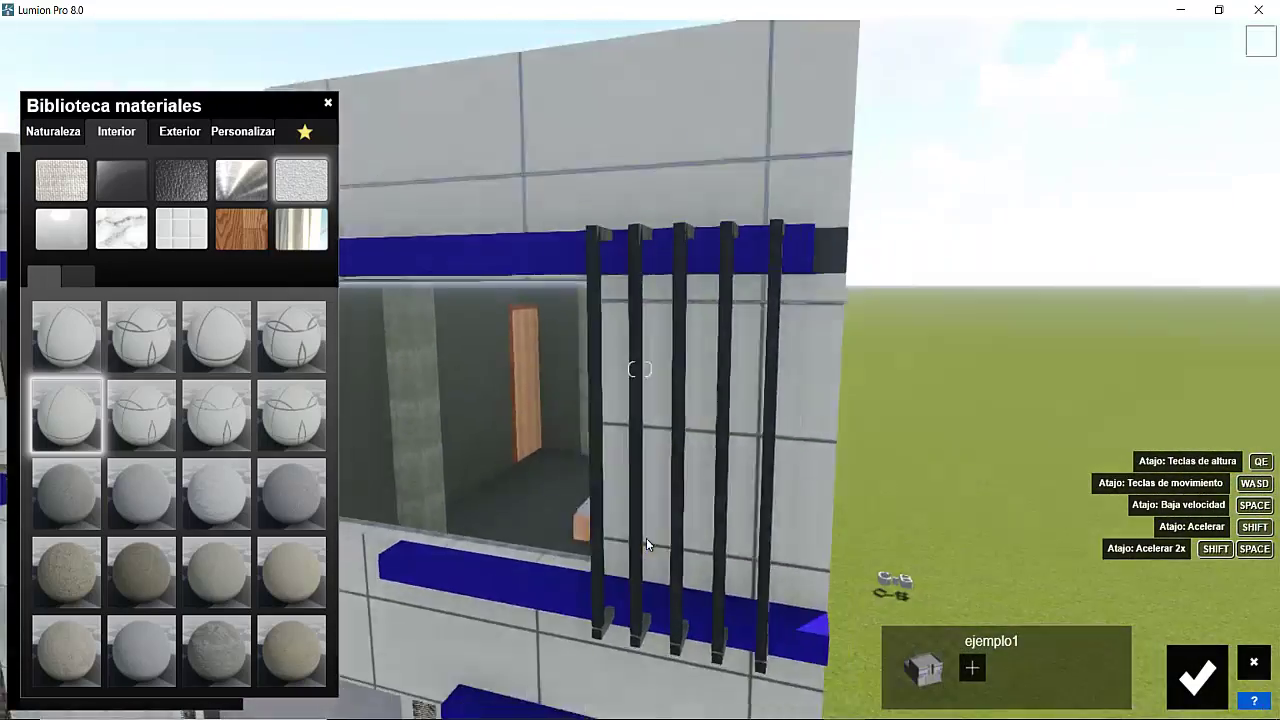
scroll(647, 540, down, 2)
scroll(647, 540, down, 2)
scroll(647, 540, down, 2)
scroll(646, 544, down, 3)
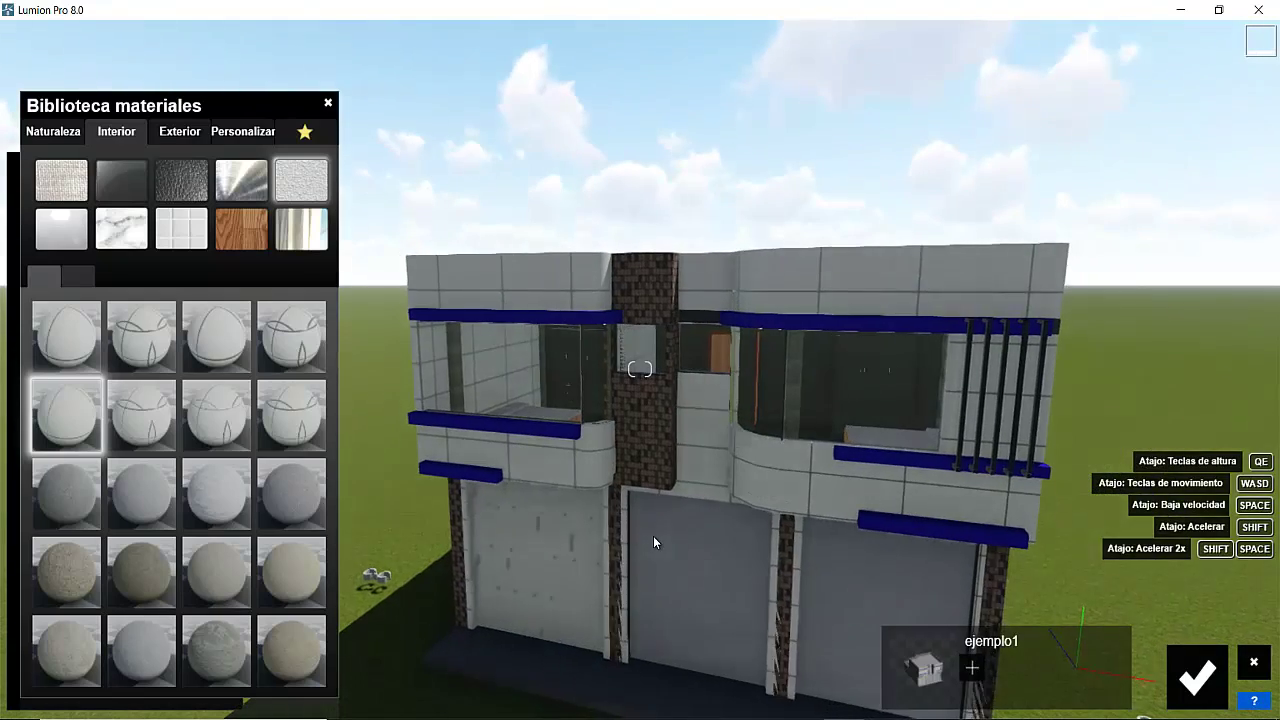